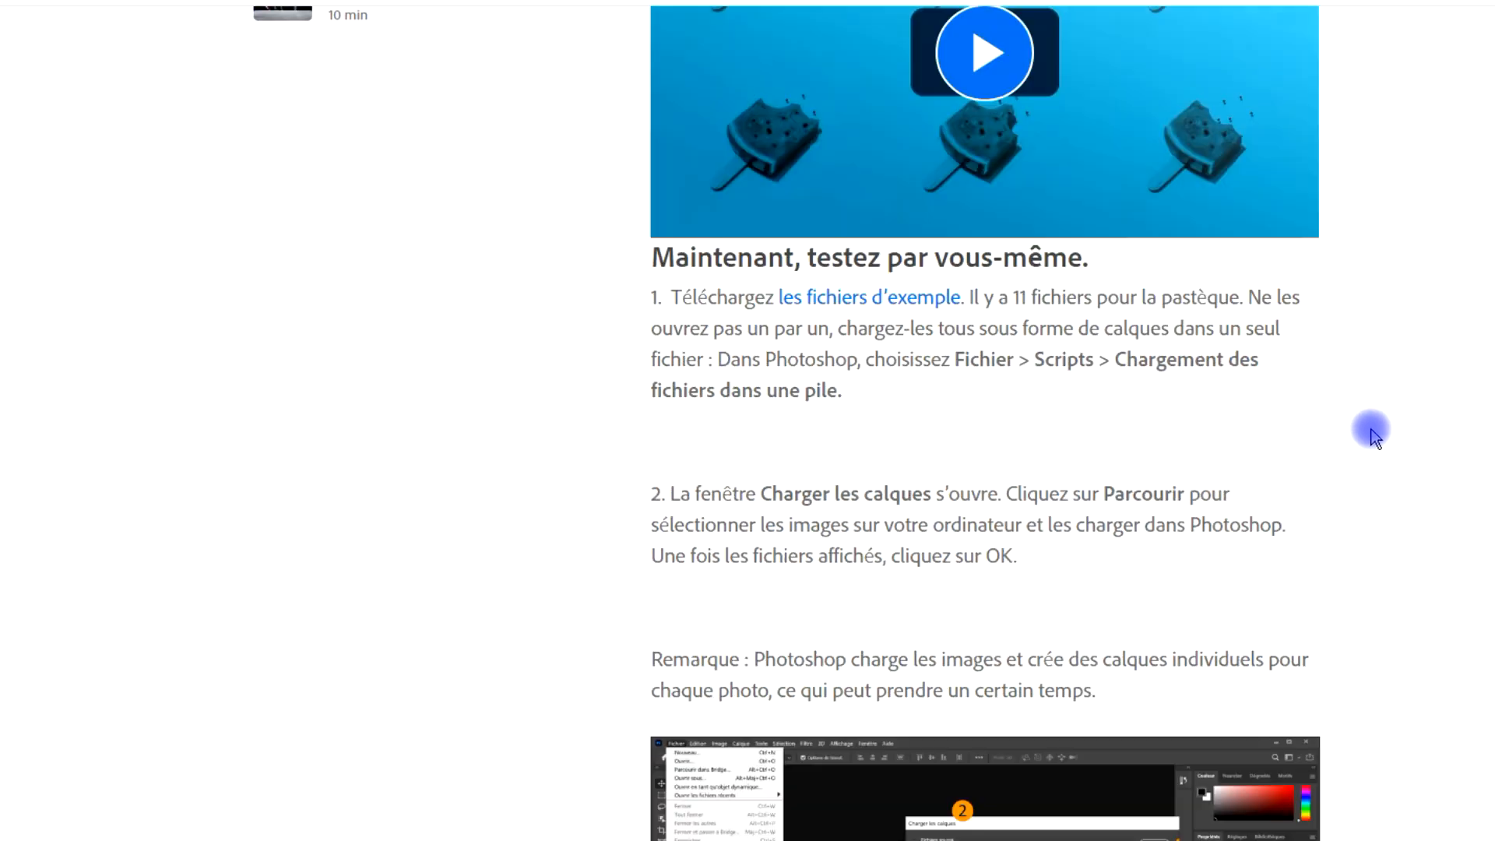
# Read through the stop-motion tutorial page, from the sample files download to the layer loading and frame ordering instructions.
pyautogui.scroll(-7, 1051, 304)
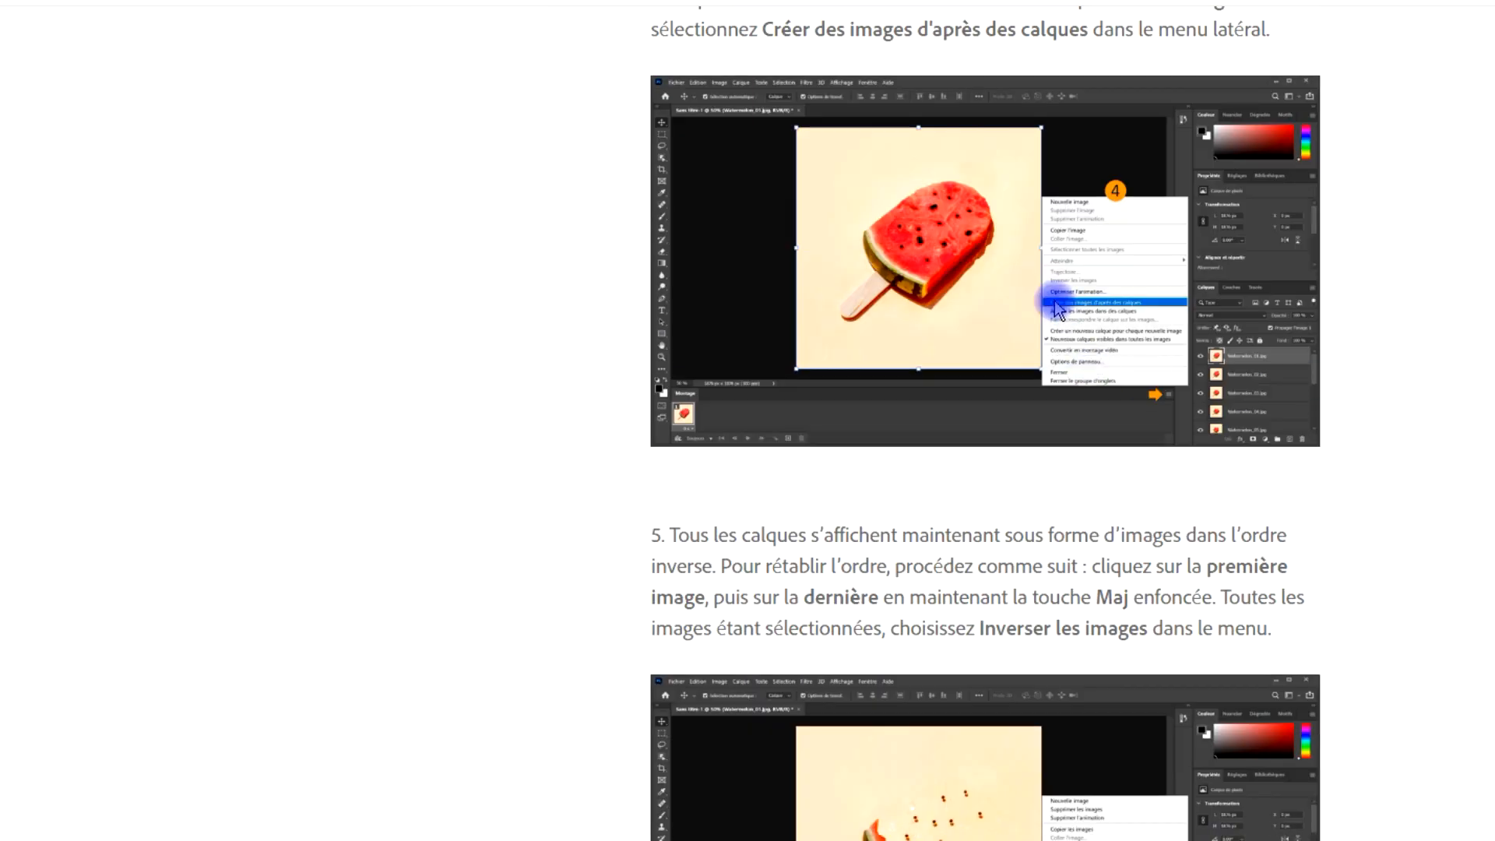
pyautogui.scroll(-6, 935, 413)
pyautogui.scroll(-3, 956, 393)
pyautogui.scroll(-5, 951, 594)
pyautogui.scroll(13, 1086, 358)
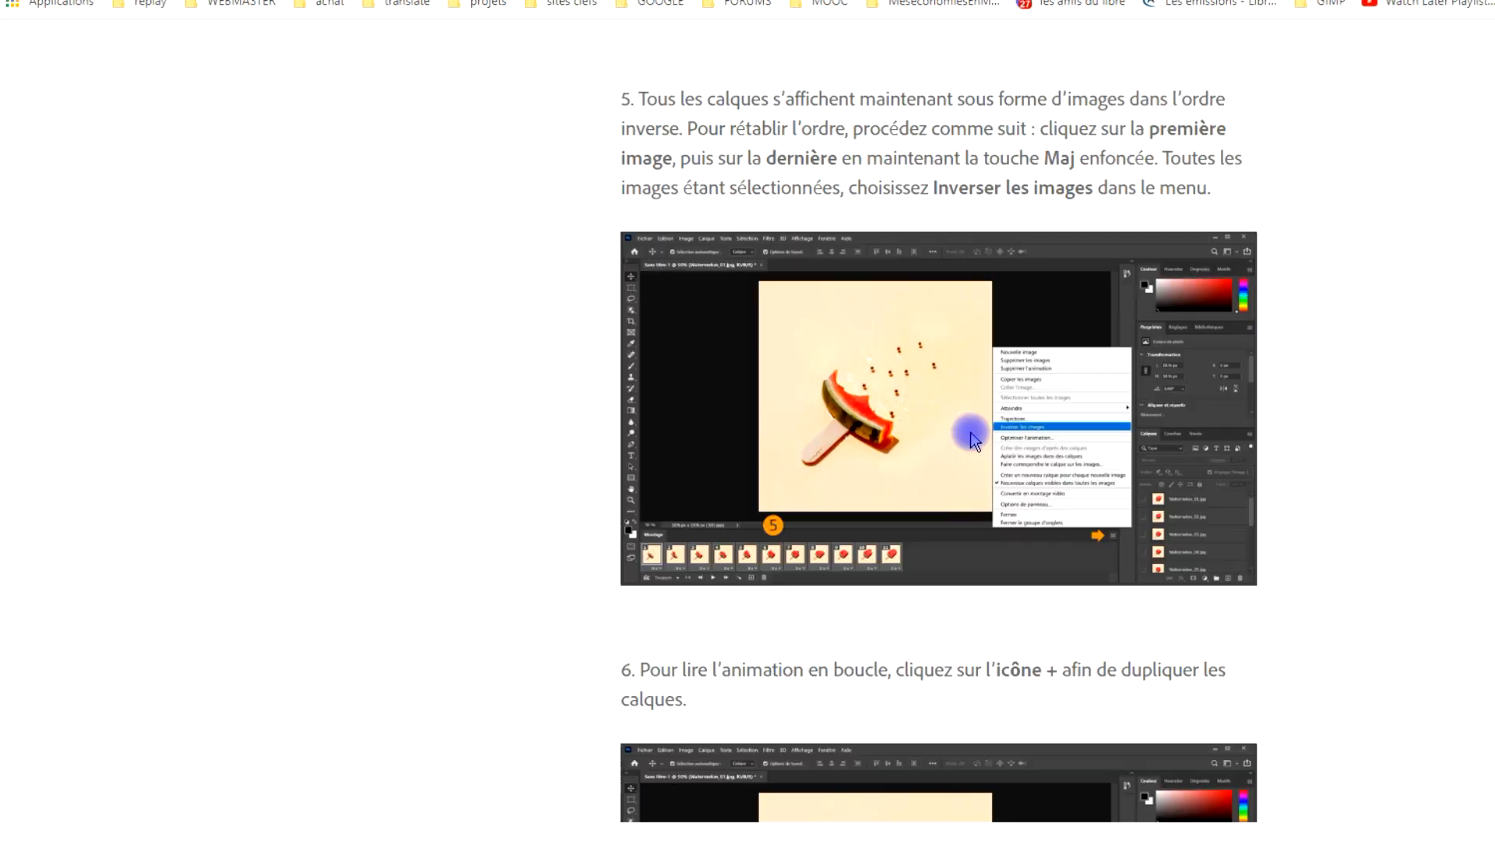
pyautogui.scroll(20, 973, 440)
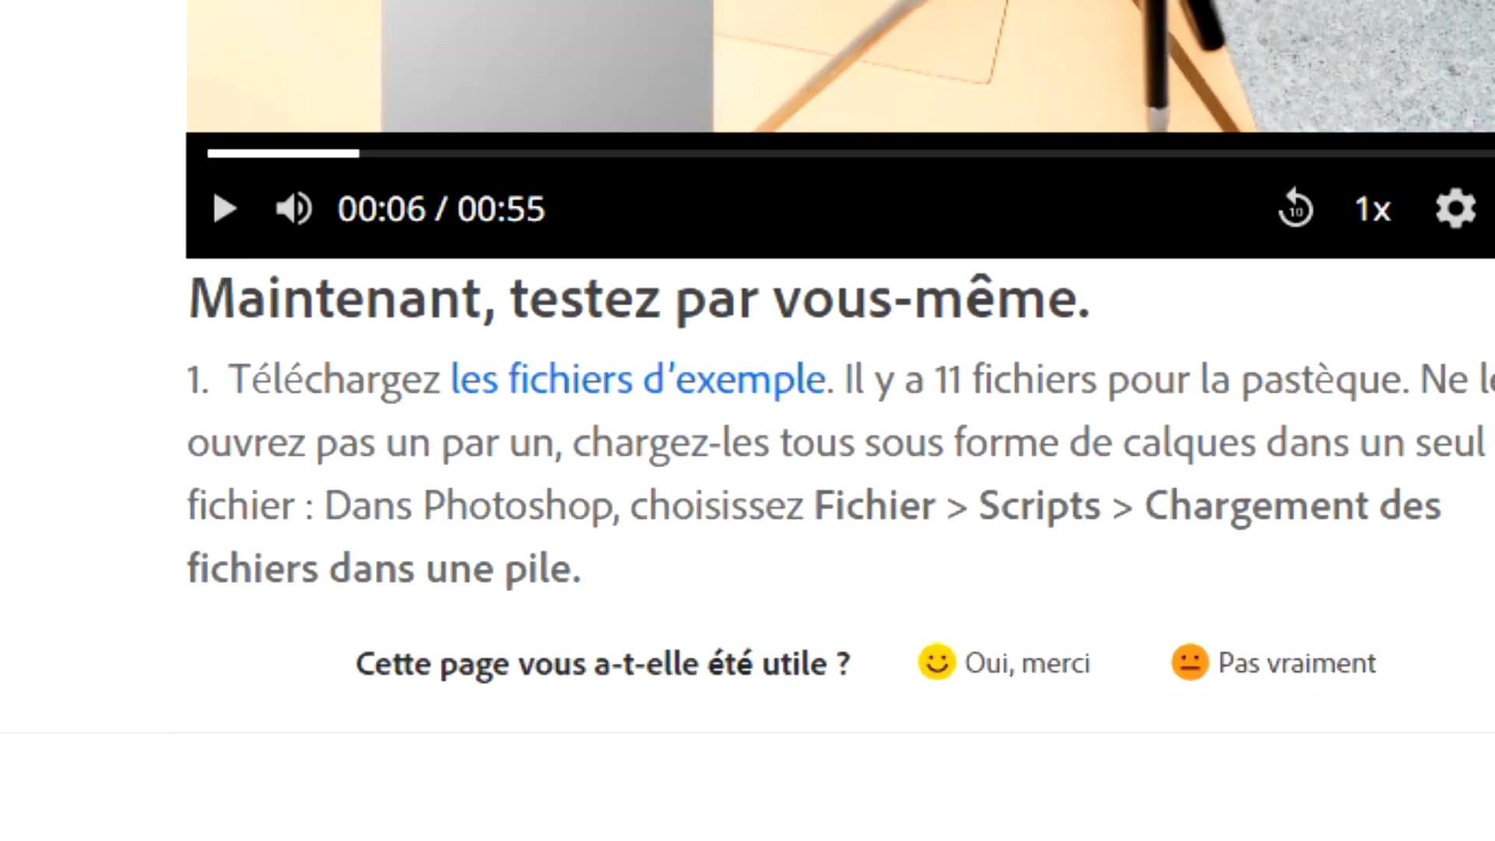
pyautogui.scroll(-3, 653, 429)
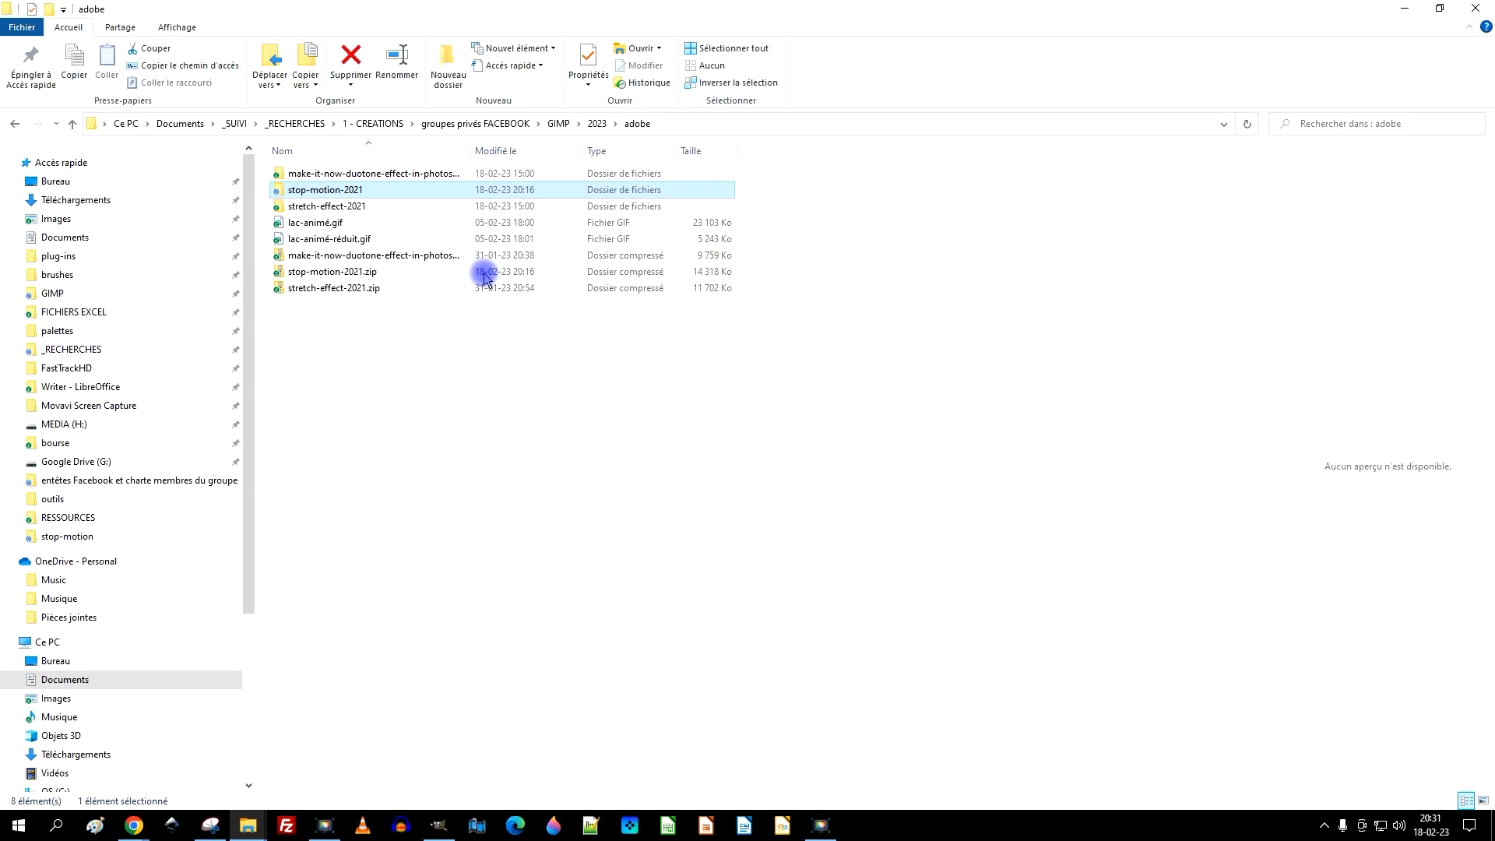
pyautogui.rightClick(319, 274)
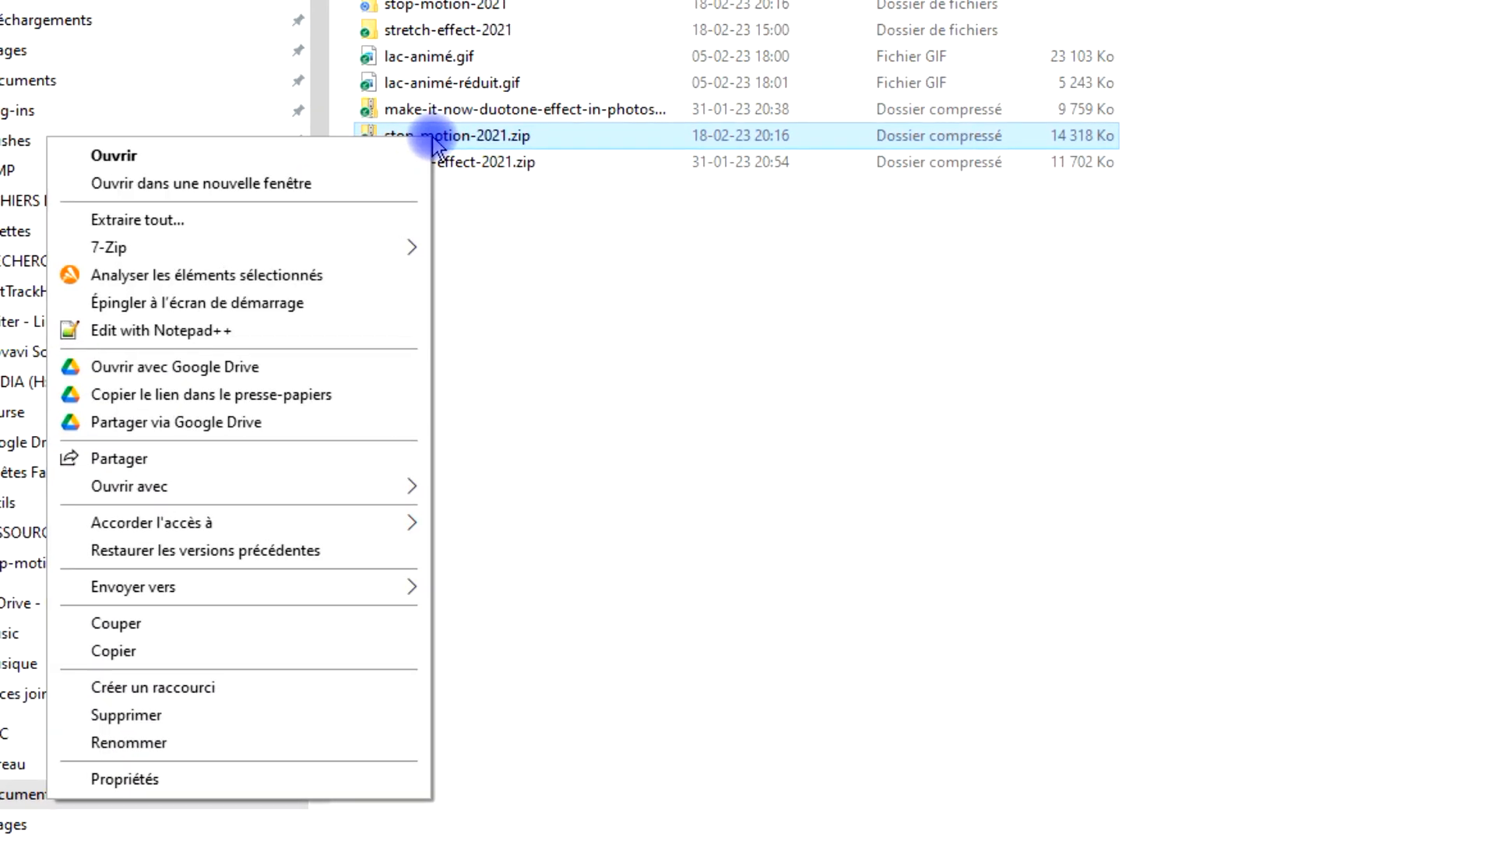
pyautogui.click(138, 221)
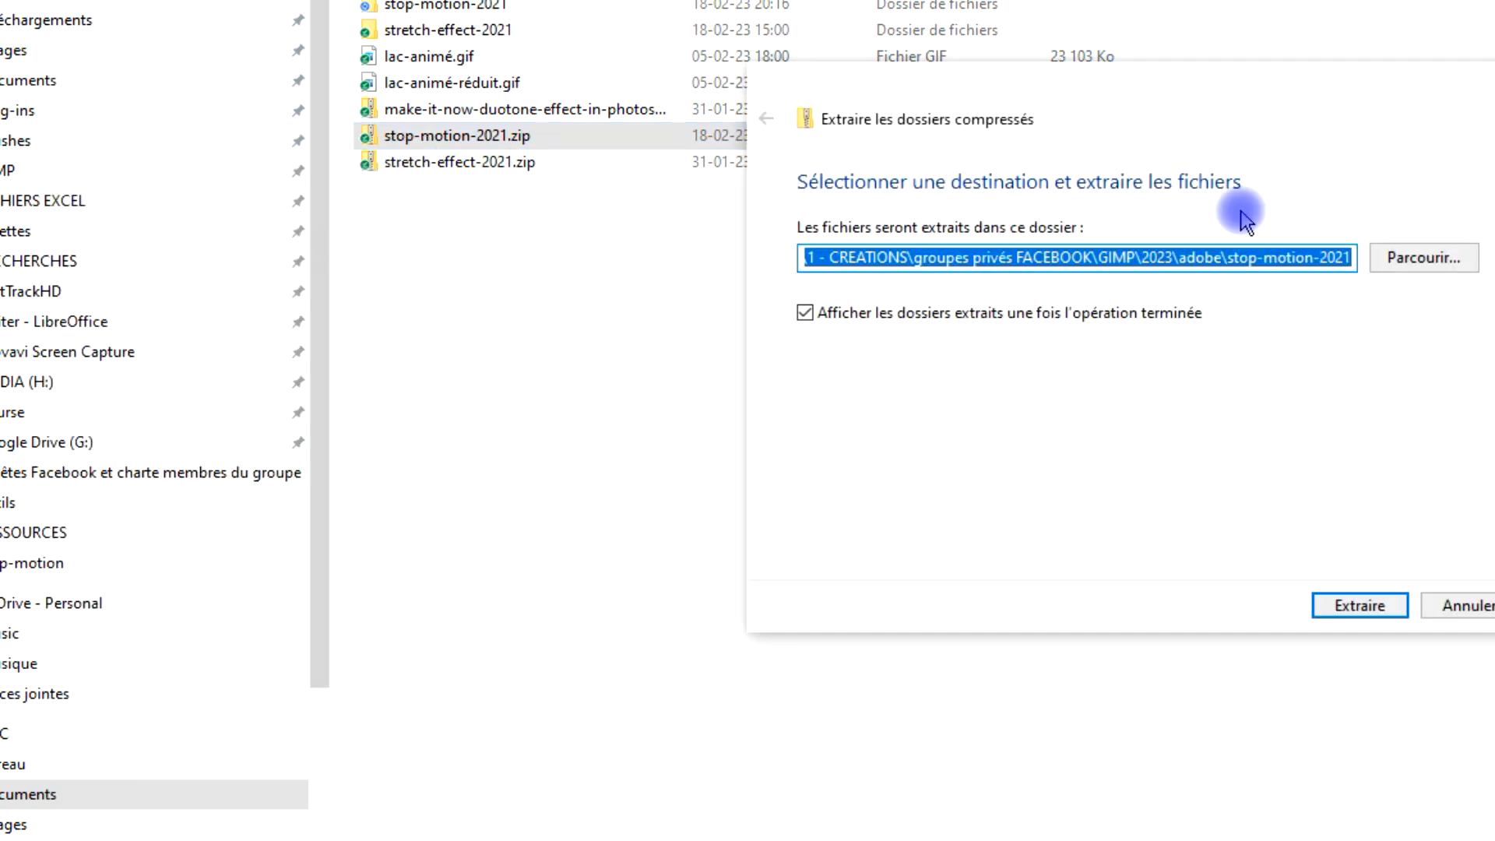
pyautogui.click(1459, 607)
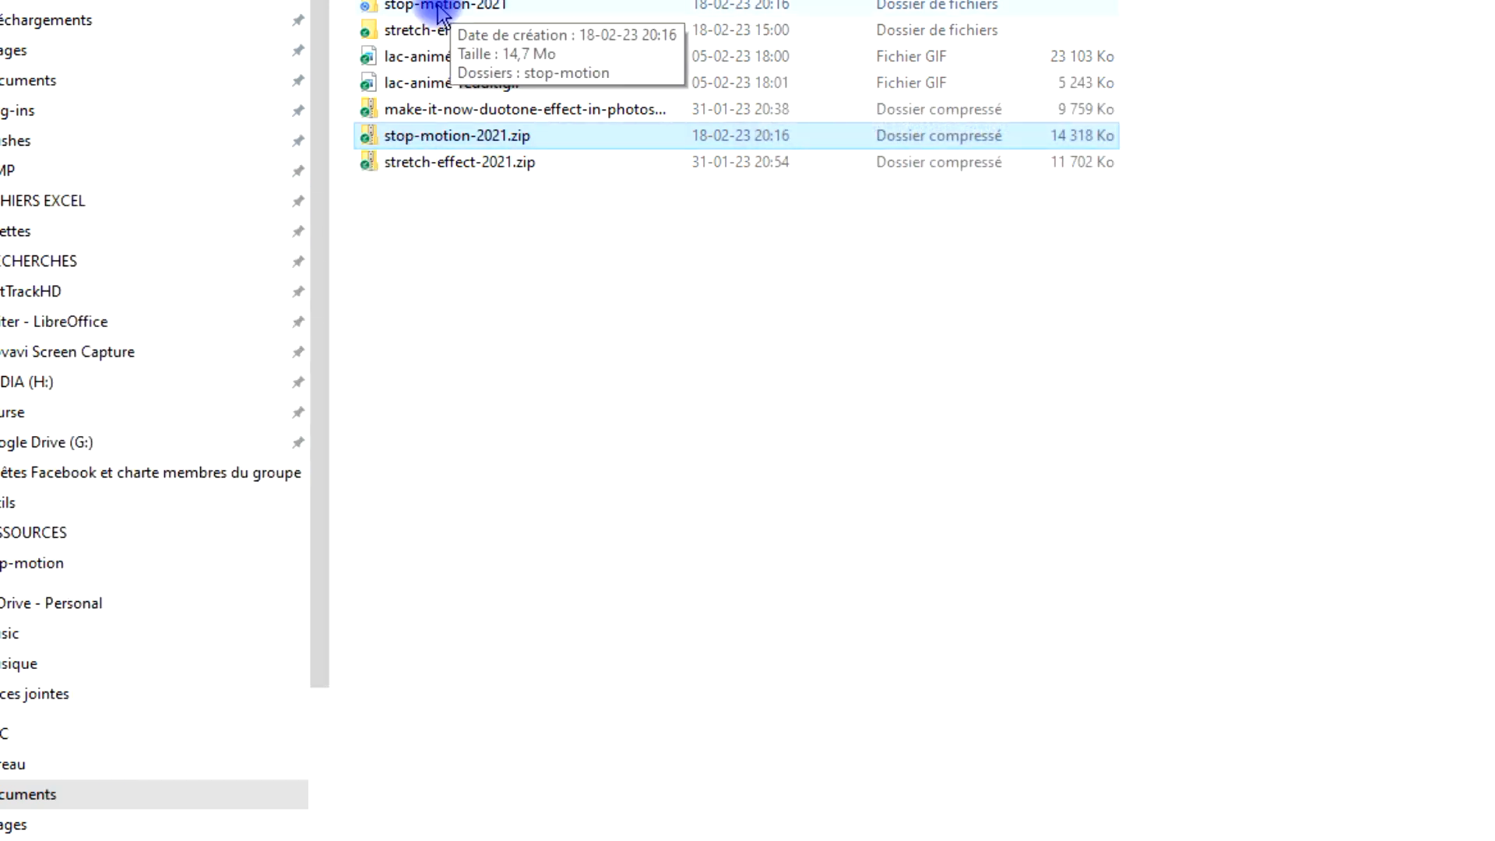
# Open the stop-motion folder inside stop-motion-2021 to view the watermelon images.
pyautogui.doubleClick(440, 8)
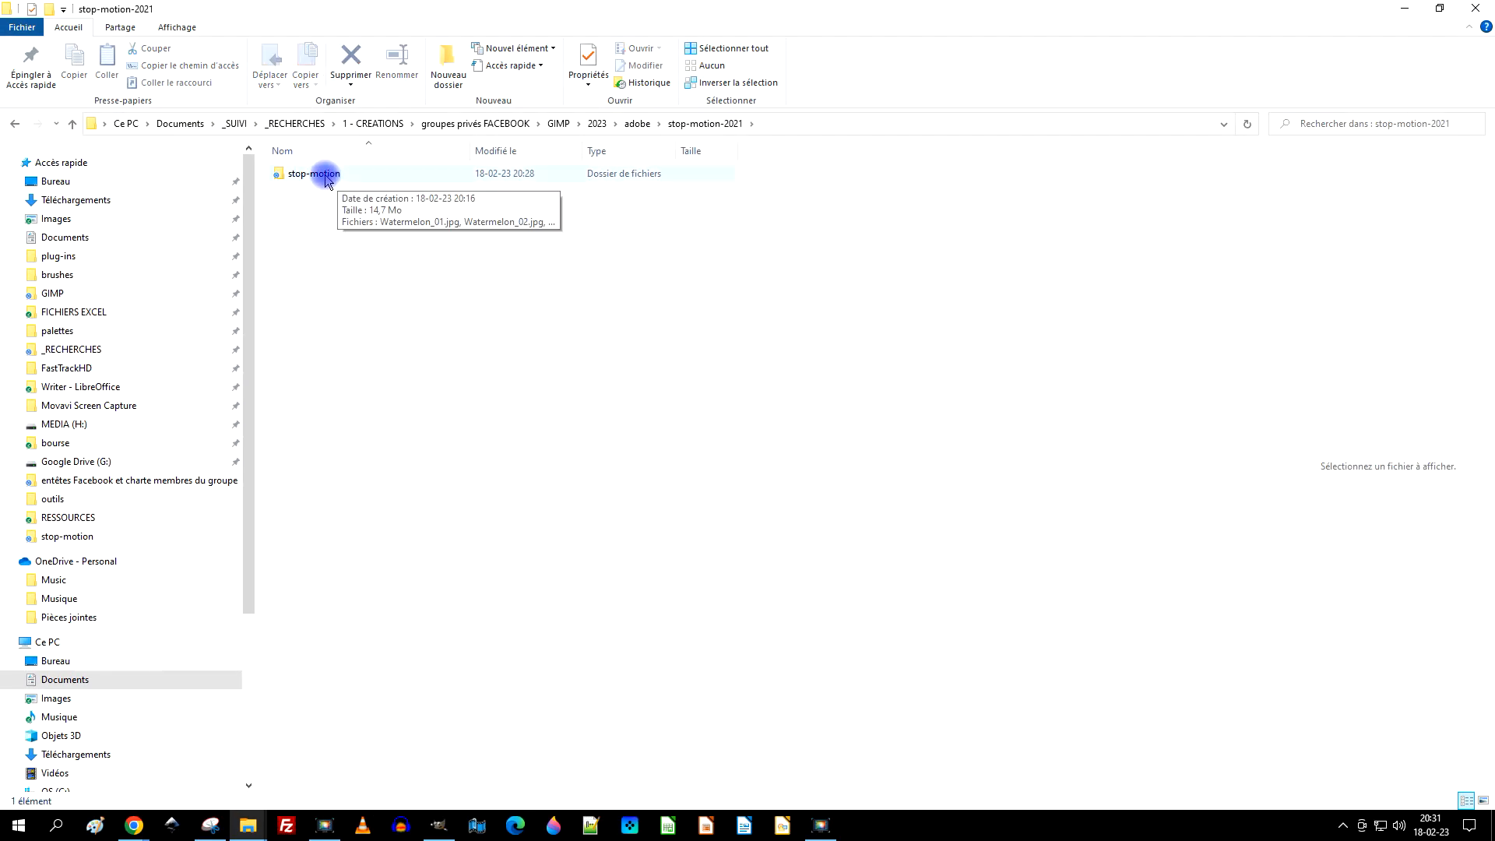
pyautogui.doubleClick(325, 179)
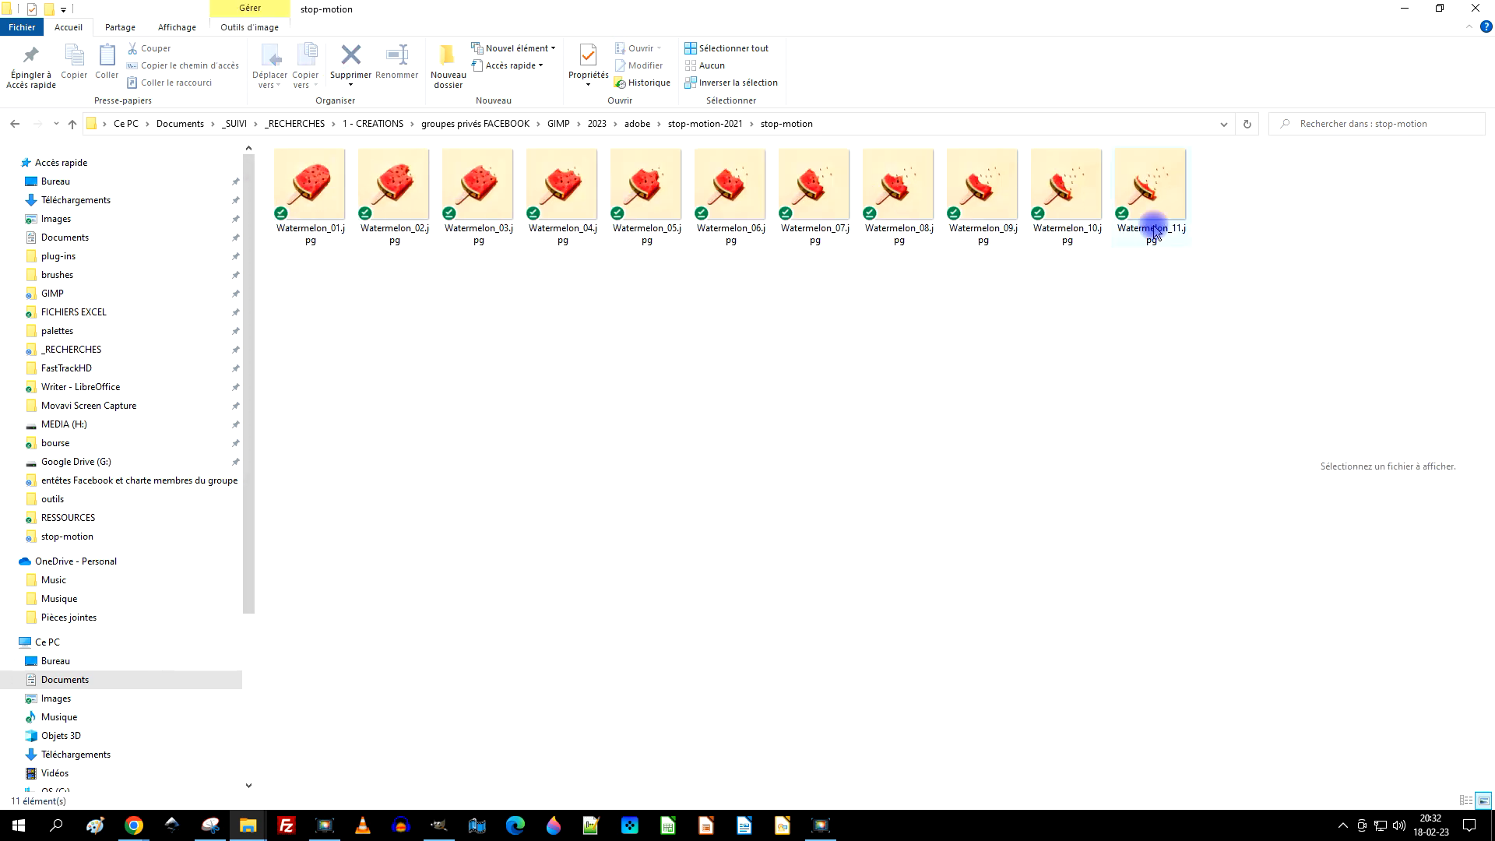
# Switch to GIMP, start opening images as layers, and sort the stop-motion folder's files by name in descending order.
pyautogui.click(441, 826)
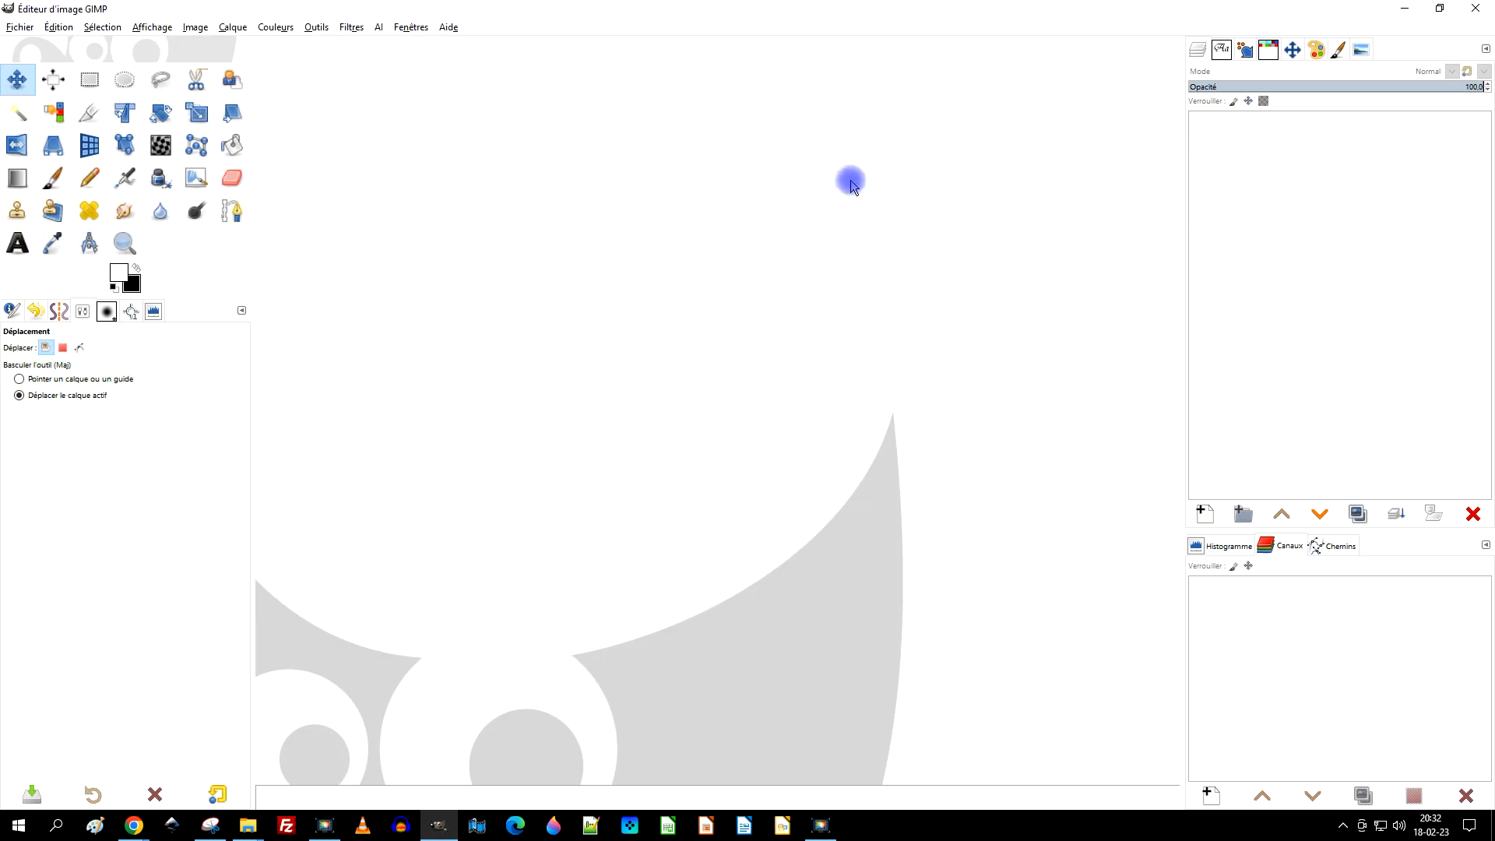
pyautogui.click(19, 25)
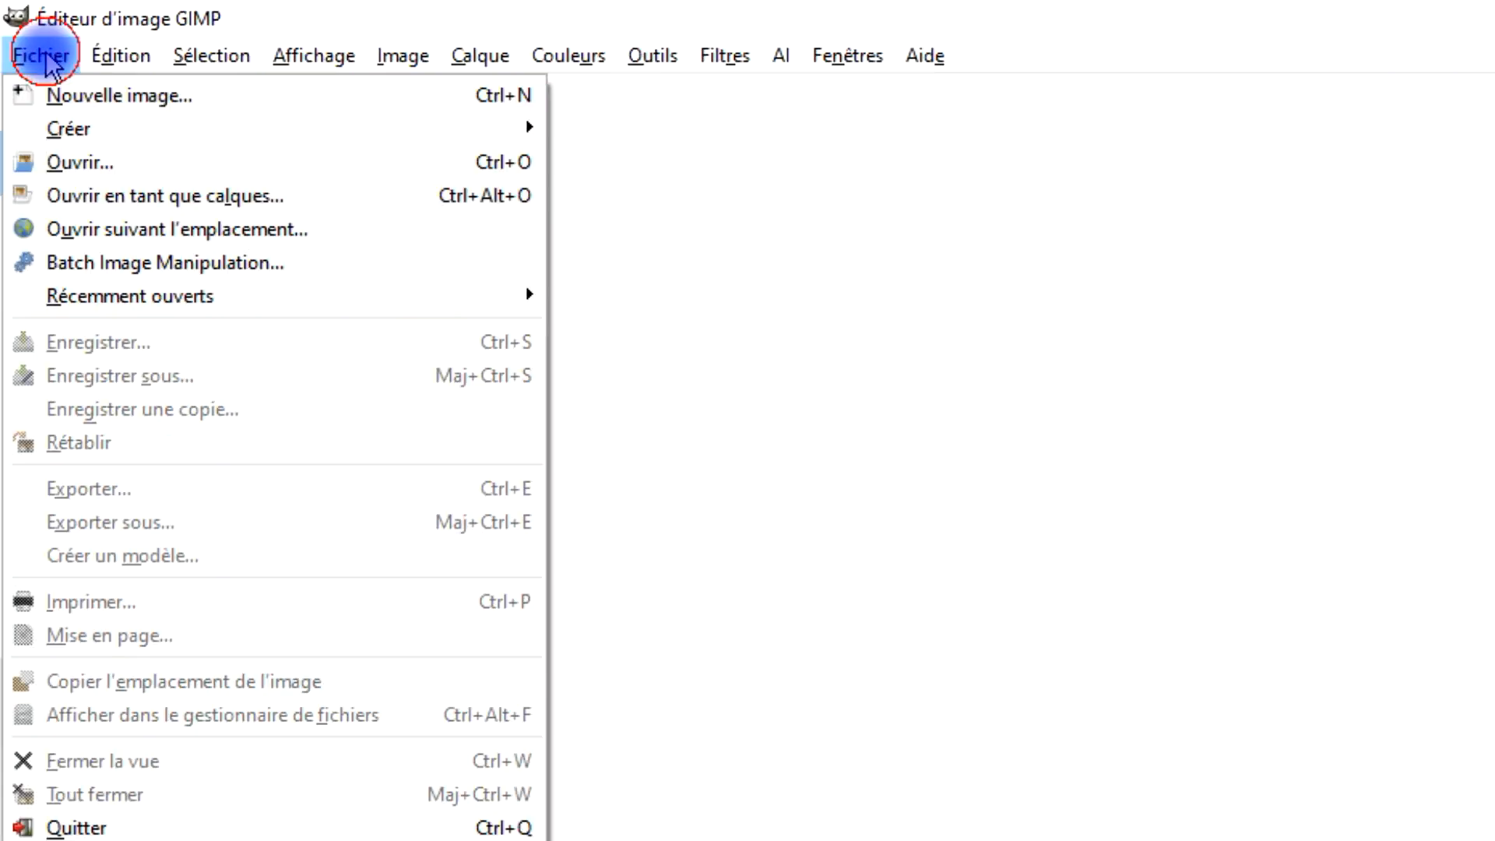
pyautogui.click(219, 200)
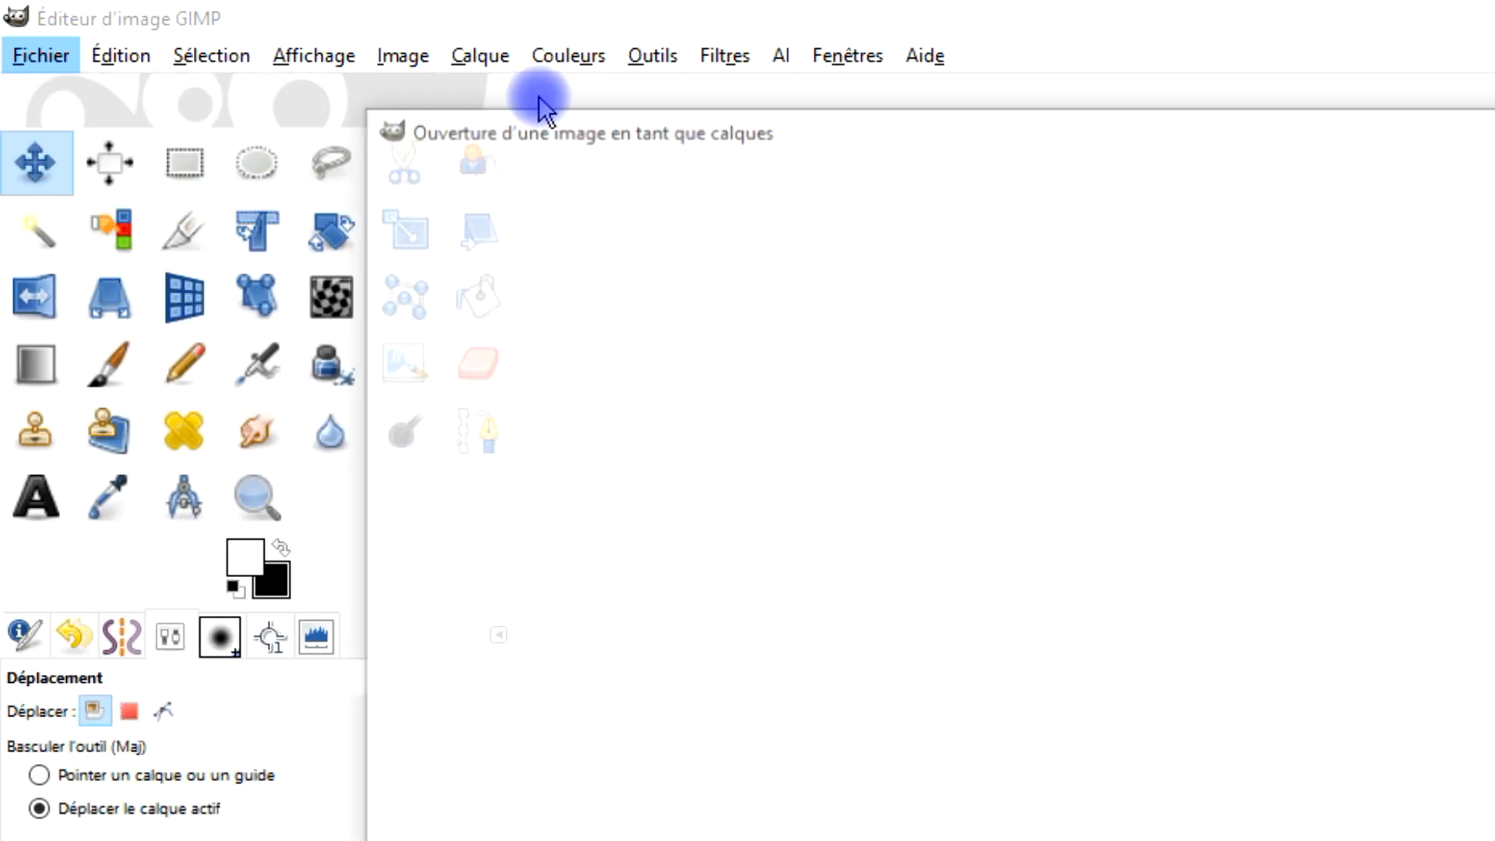
pyautogui.click(821, 94)
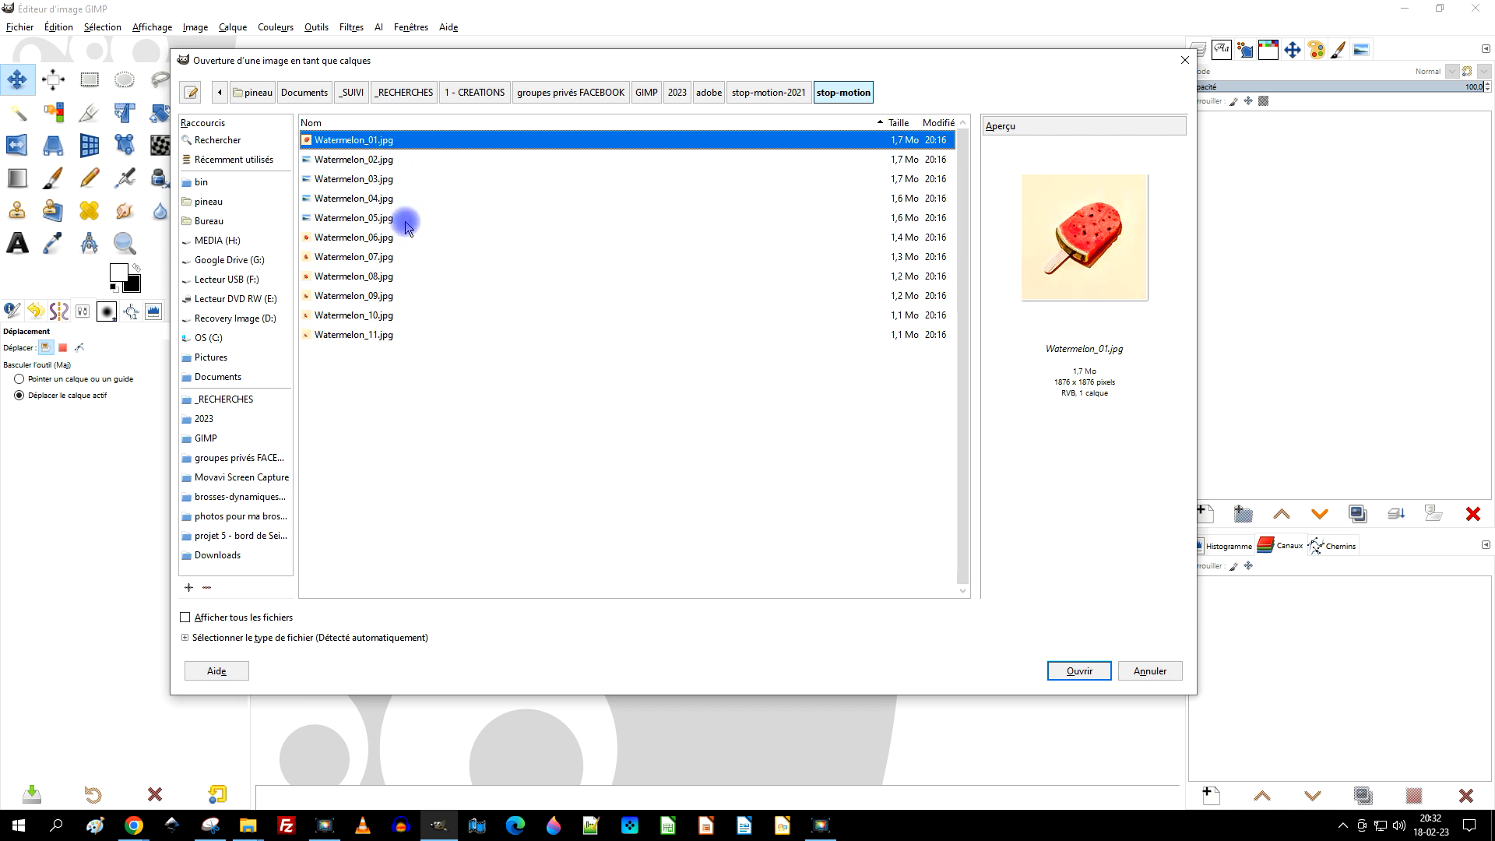
pyautogui.click(405, 123)
pyautogui.click(405, 140)
pyautogui.click(380, 123)
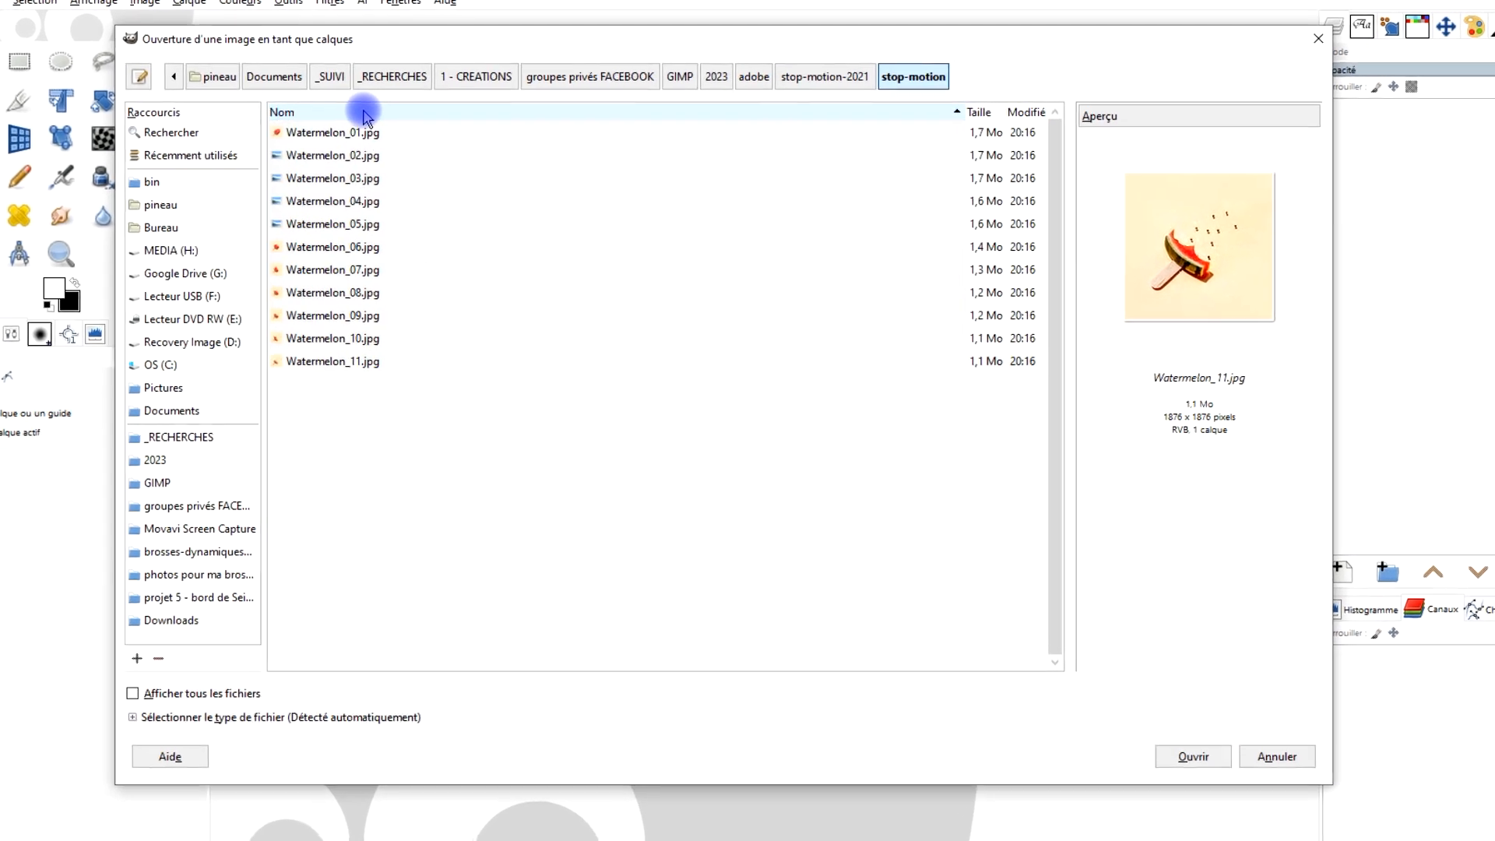
pyautogui.click(364, 114)
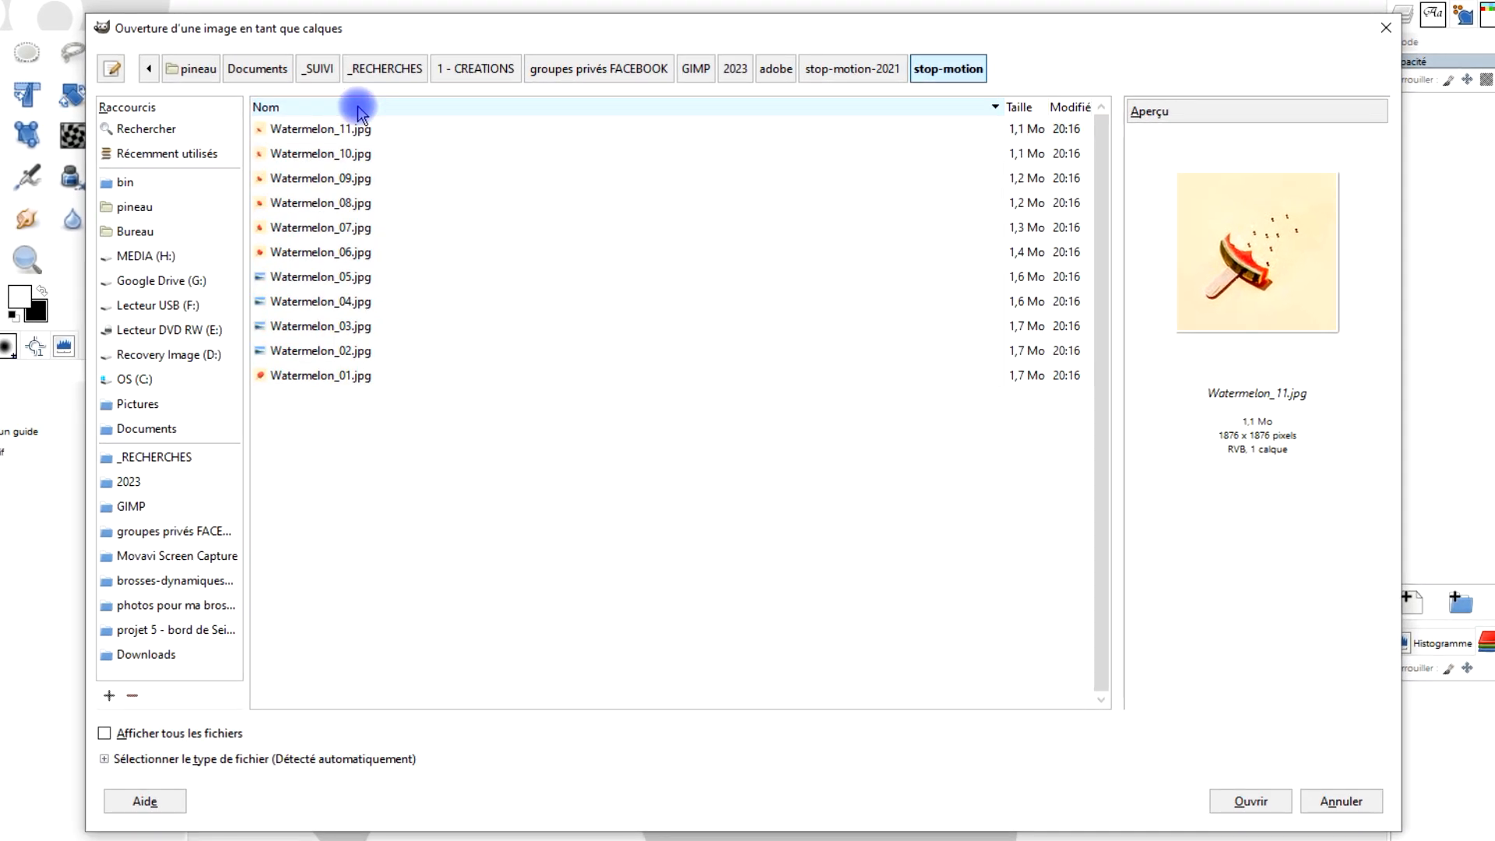
# Select all files from Watermelon_11.jpg to Watermelon_01.jpg and open them as layers of one image.
pyautogui.click(354, 129)
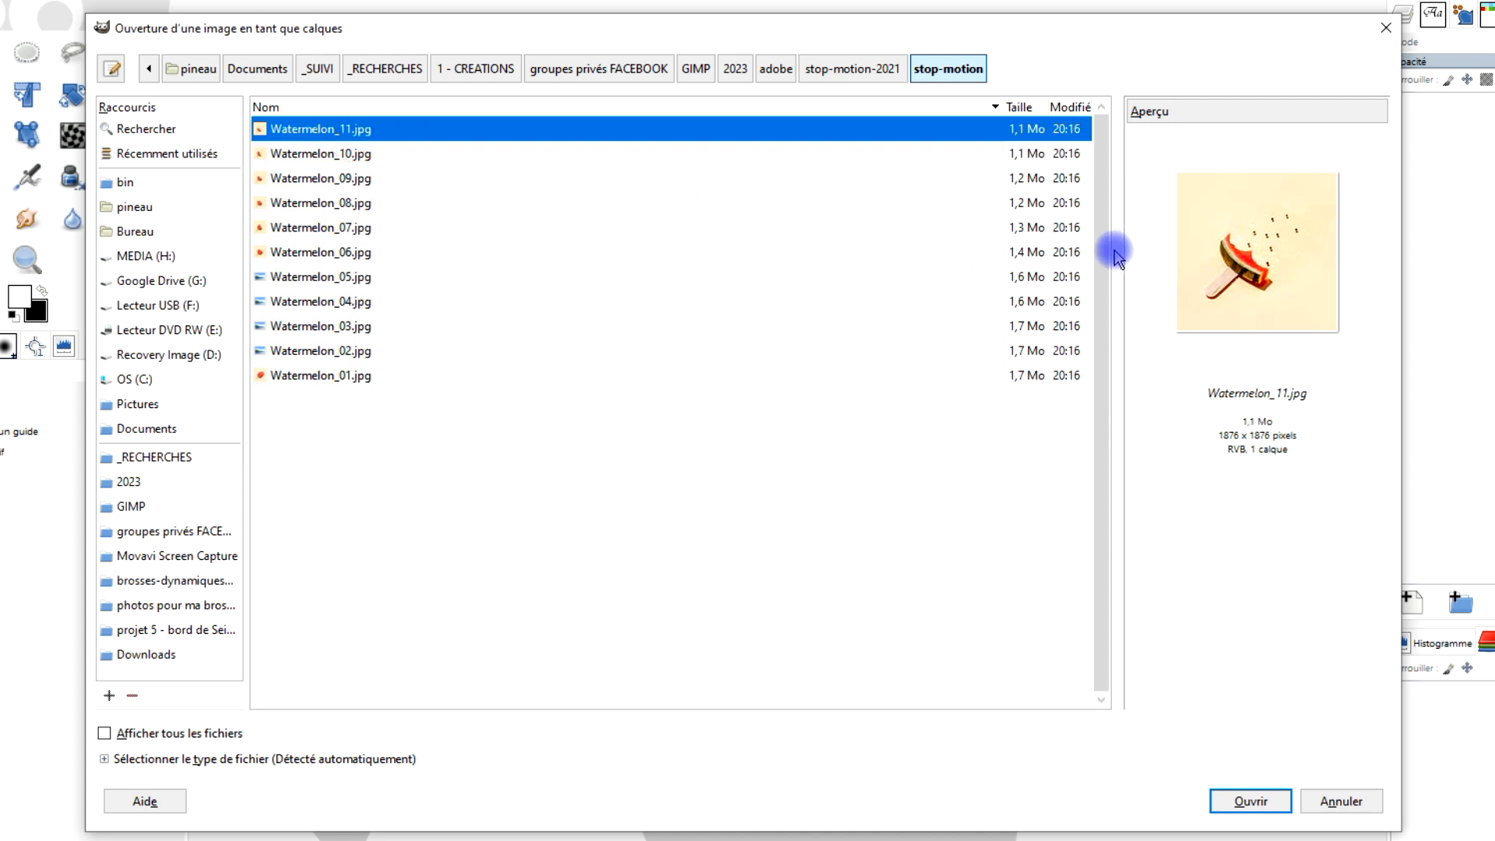
pyautogui.click(328, 378)
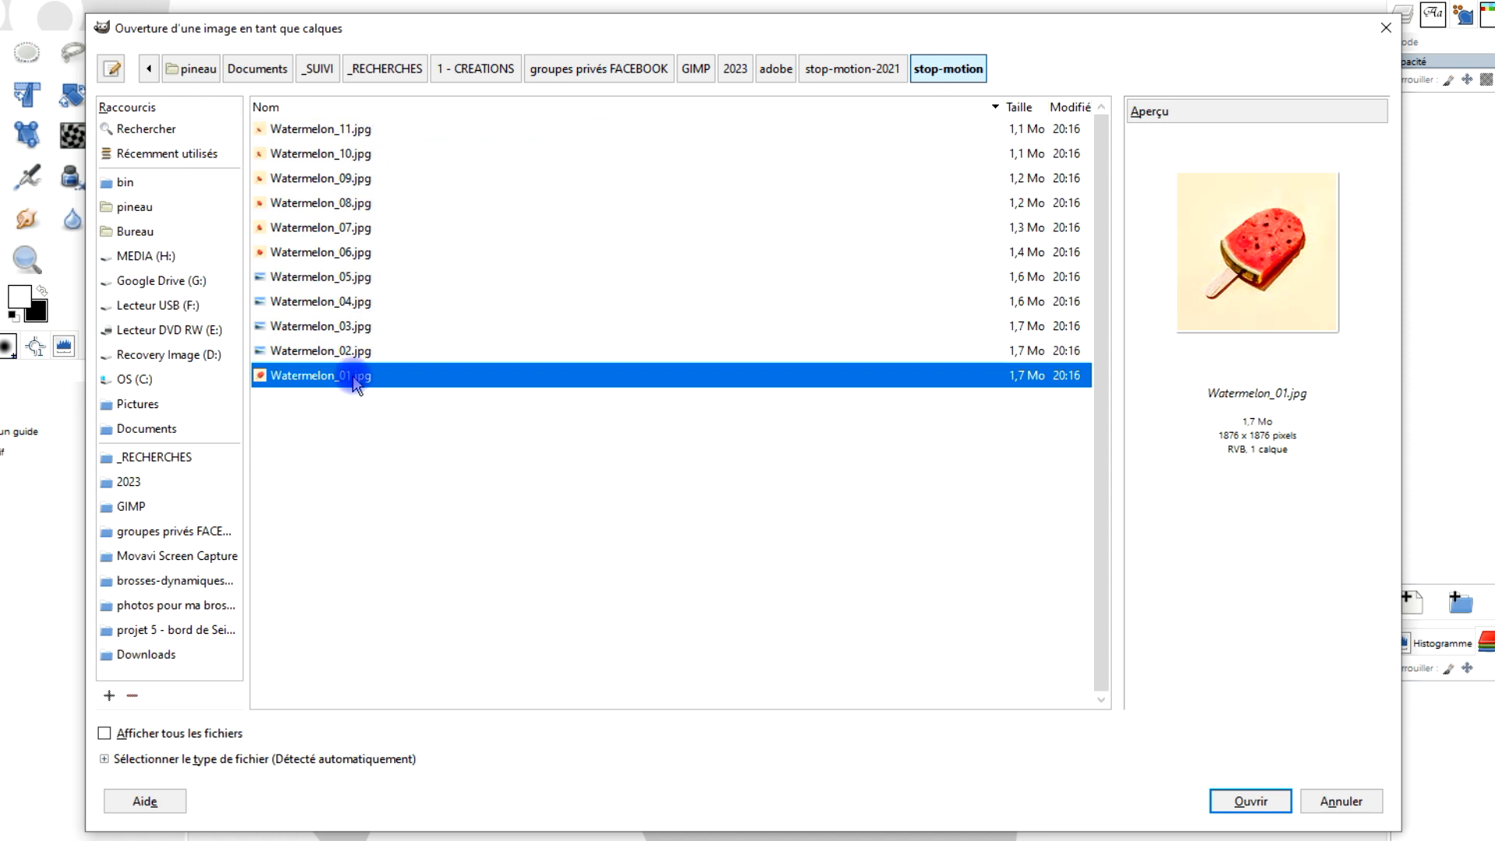
pyautogui.keyDown('shift'); pyautogui.click(366, 122); pyautogui.keyUp('shift')
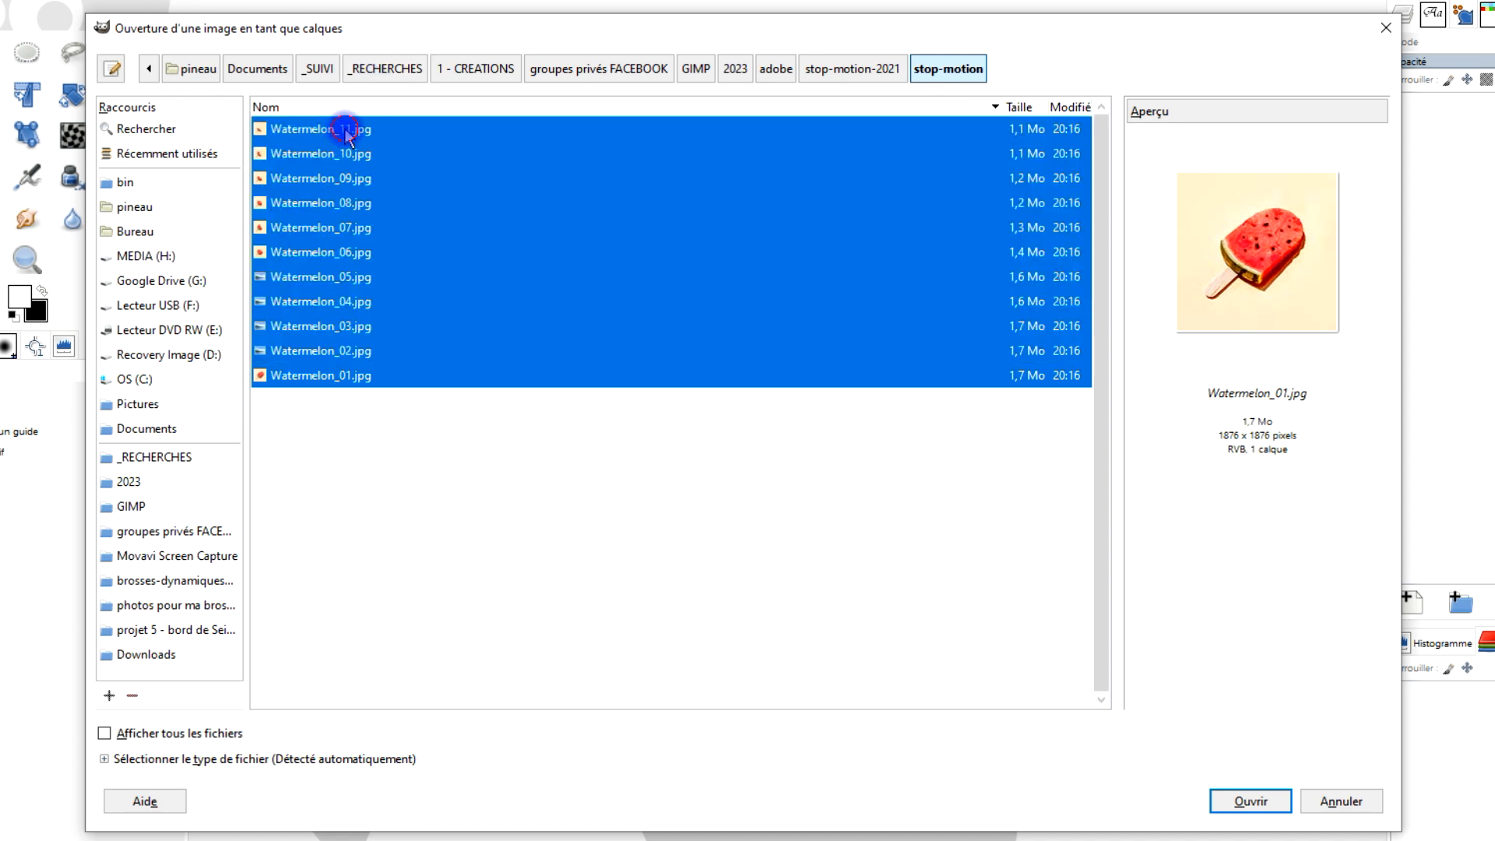
pyautogui.click(348, 129)
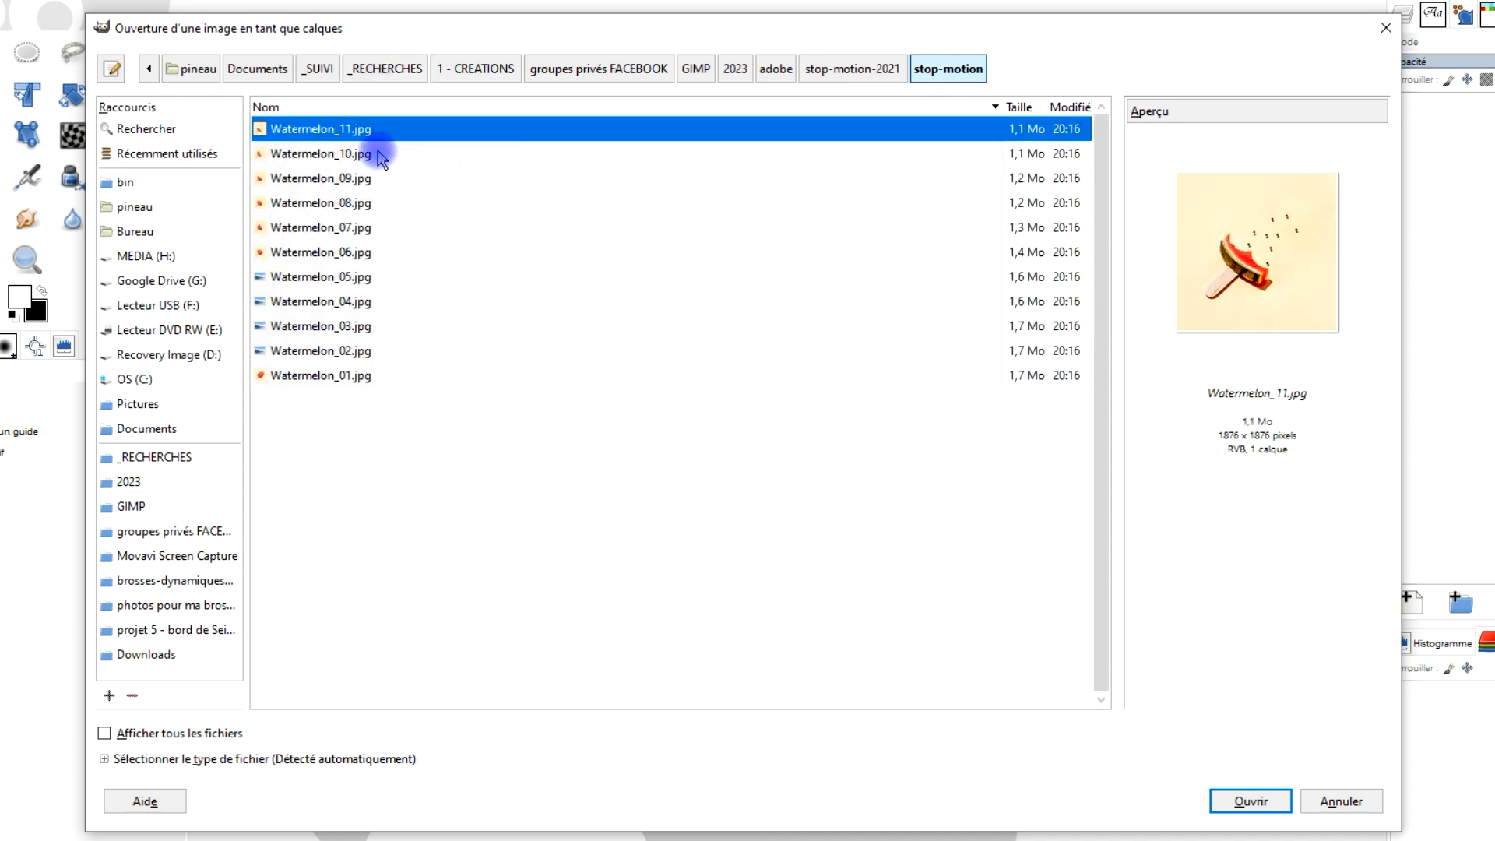
pyautogui.keyDown('shift'); pyautogui.click(354, 376); pyautogui.keyUp('shift')
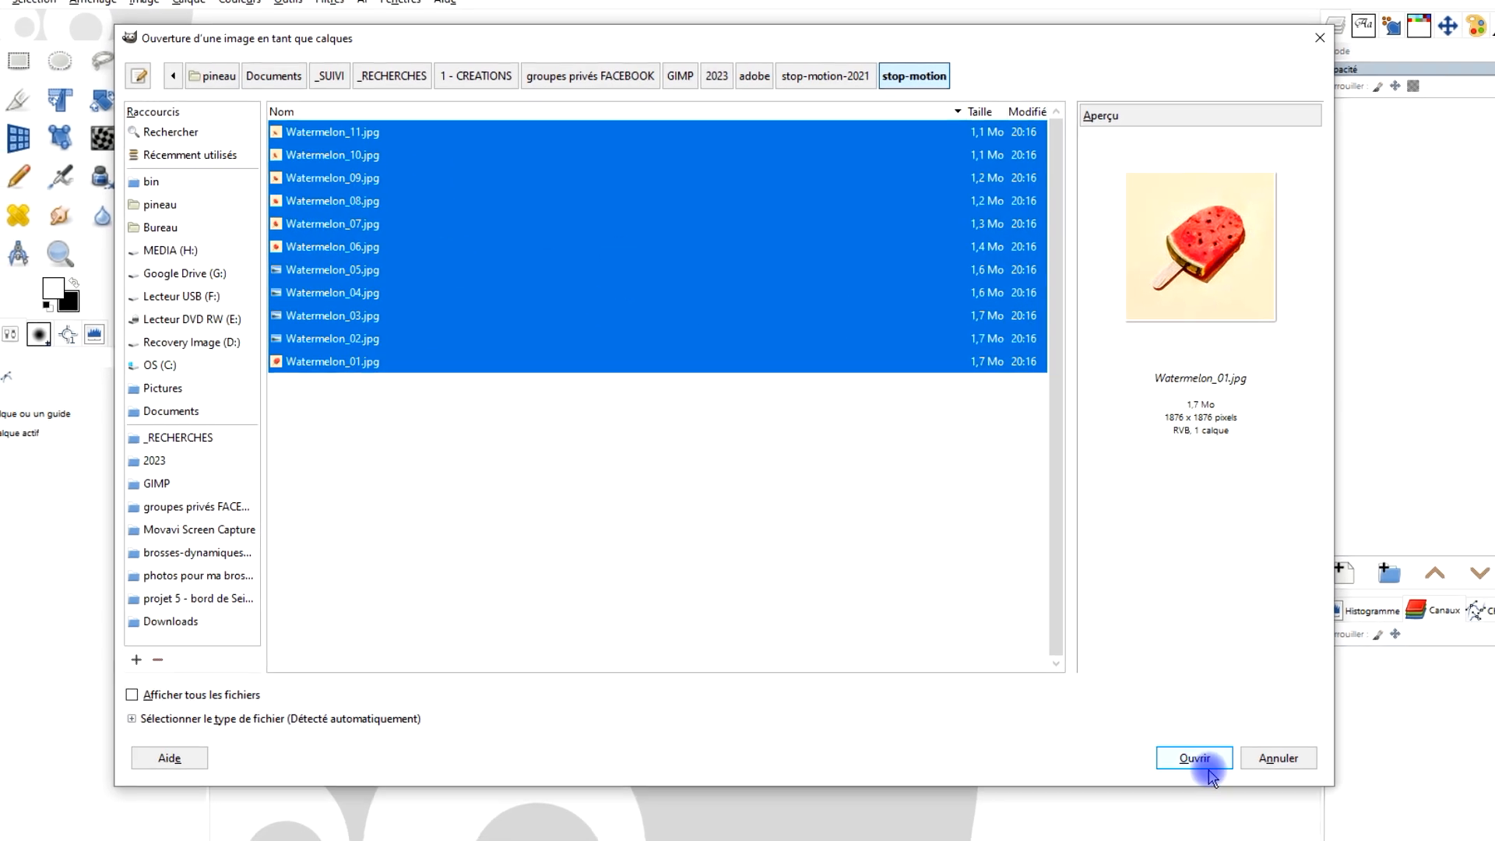
pyautogui.click(1244, 788)
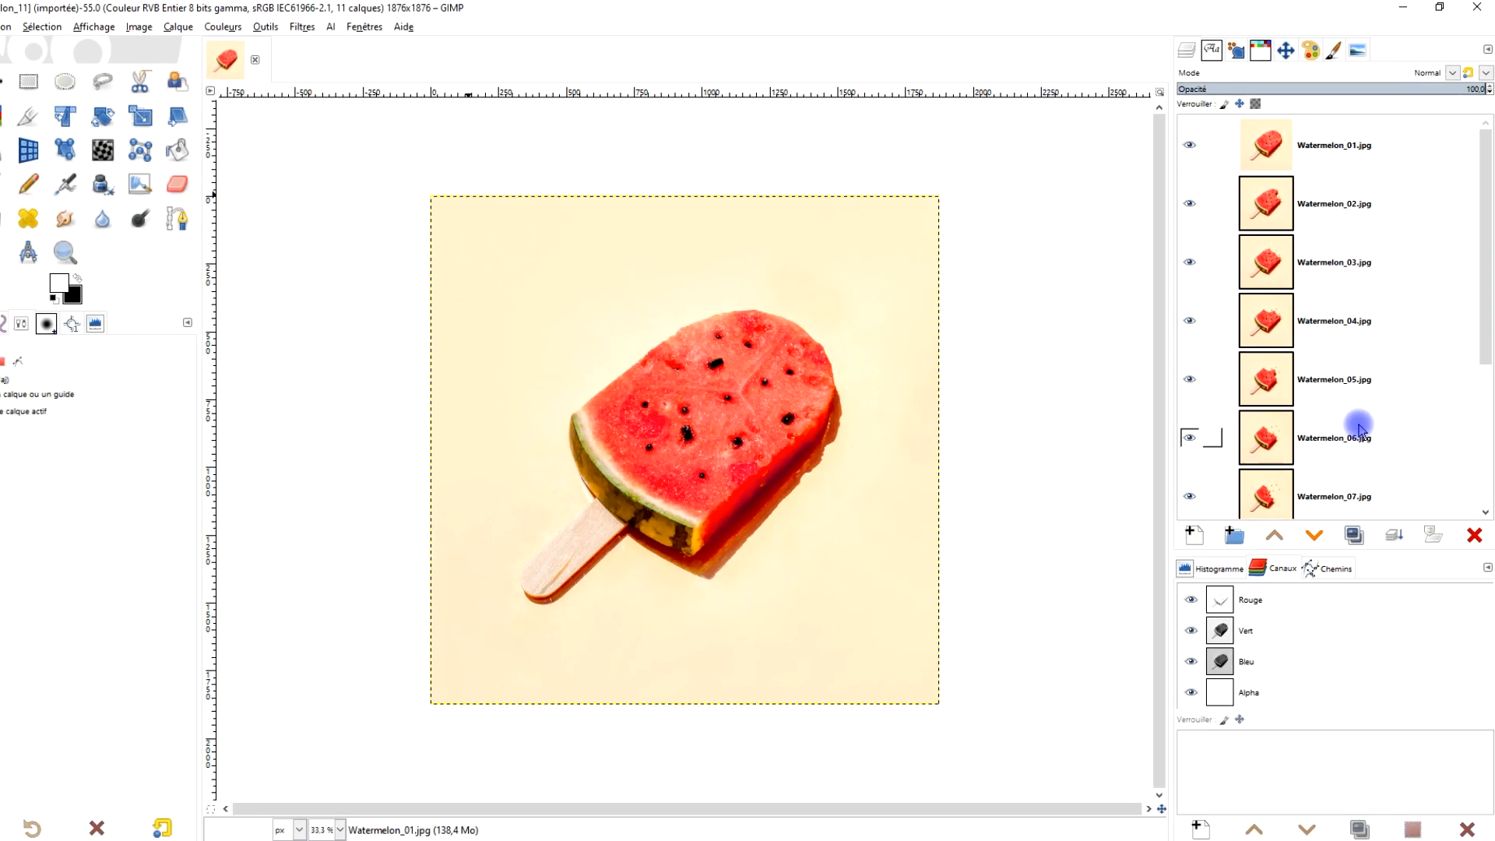
# Reverse the order of the watermelon layers in the stack and check the new order.
pyautogui.click(1287, 152)
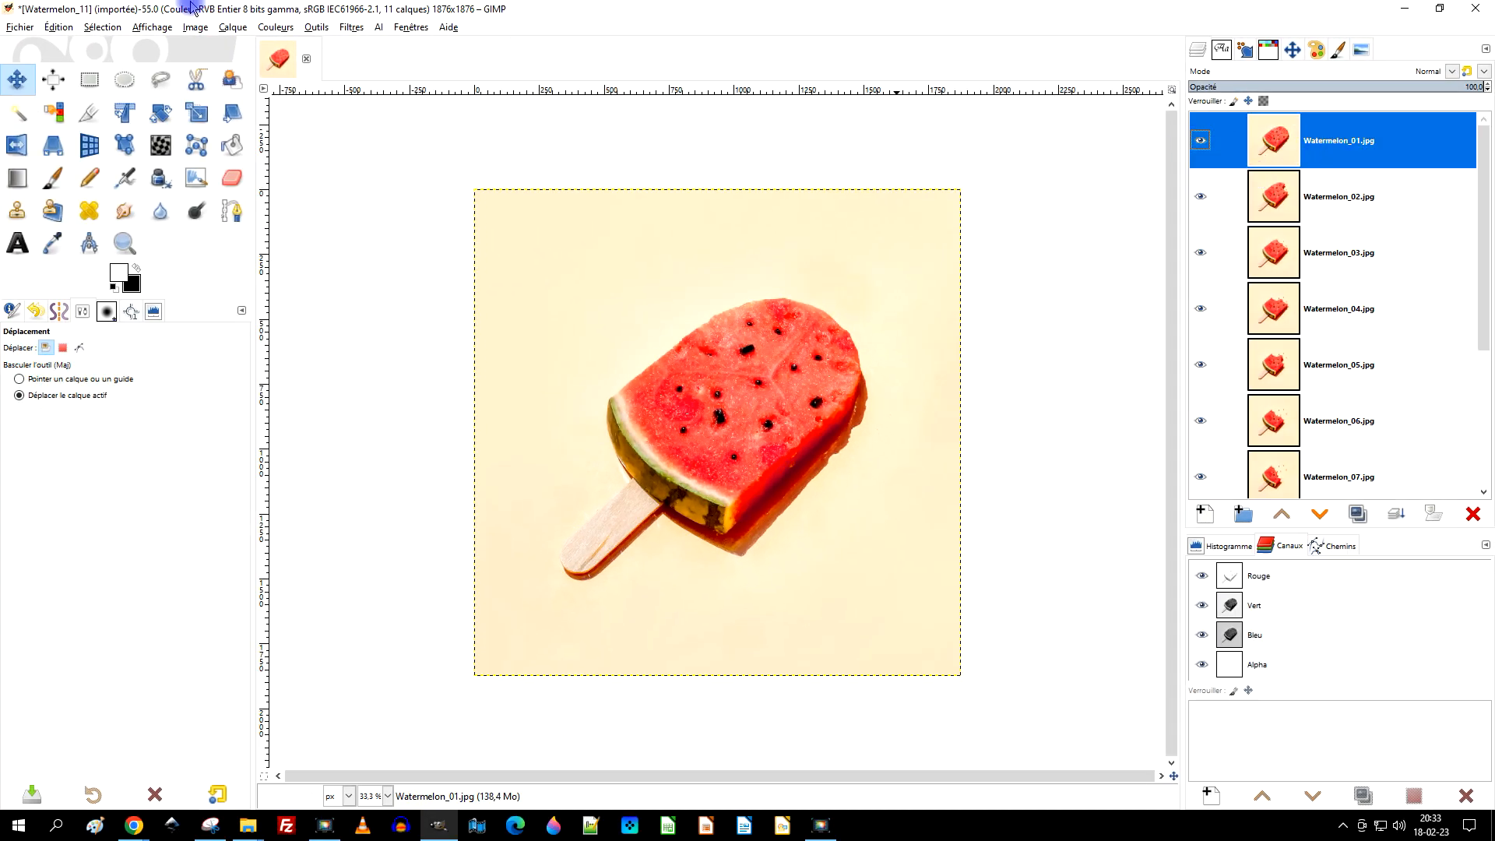
pyautogui.click(233, 27)
pyautogui.moveTo(320, 162)
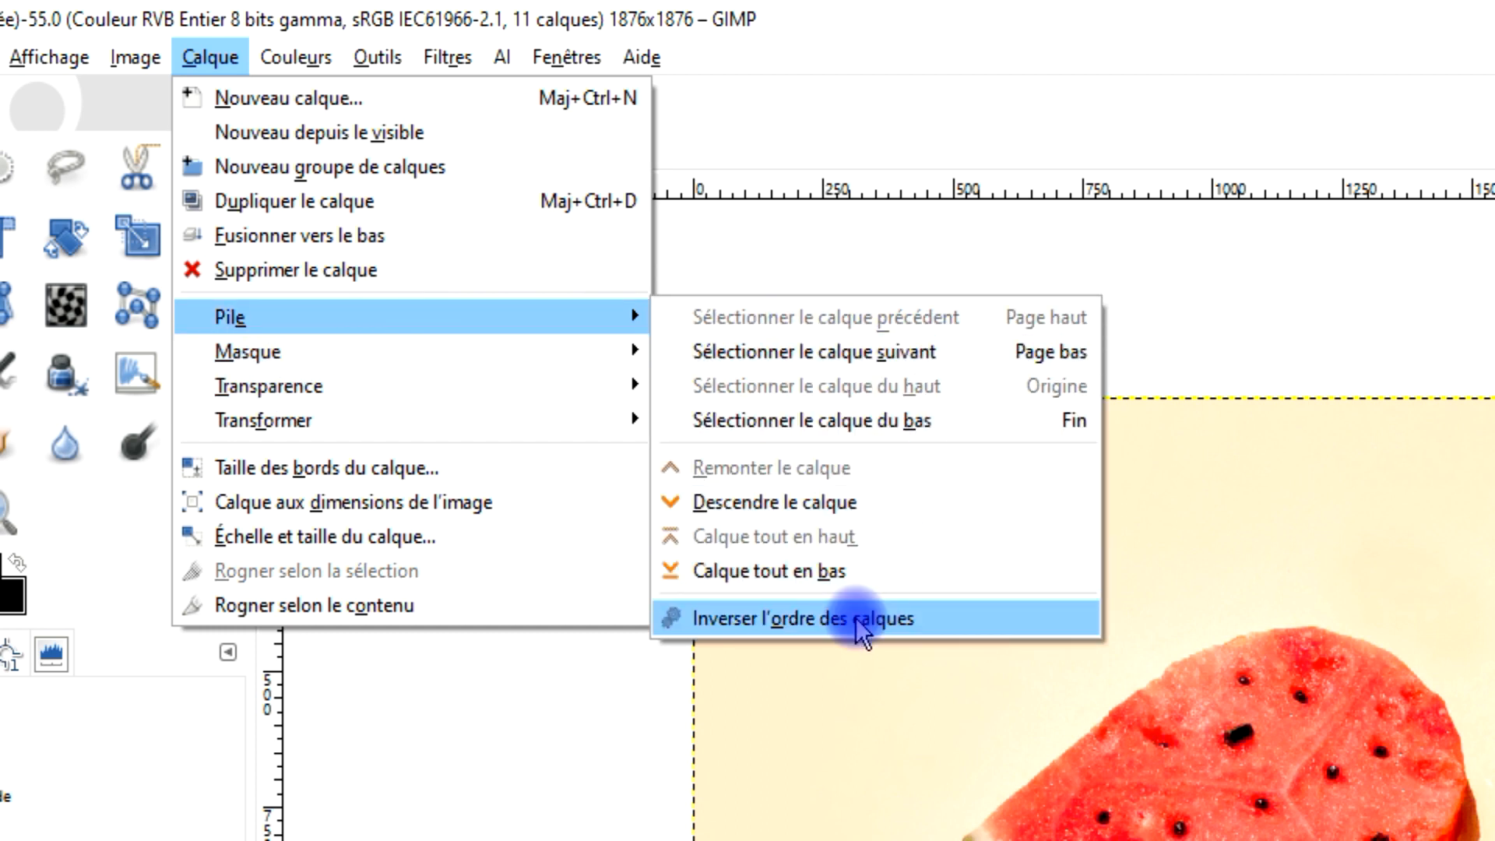
pyautogui.click(854, 618)
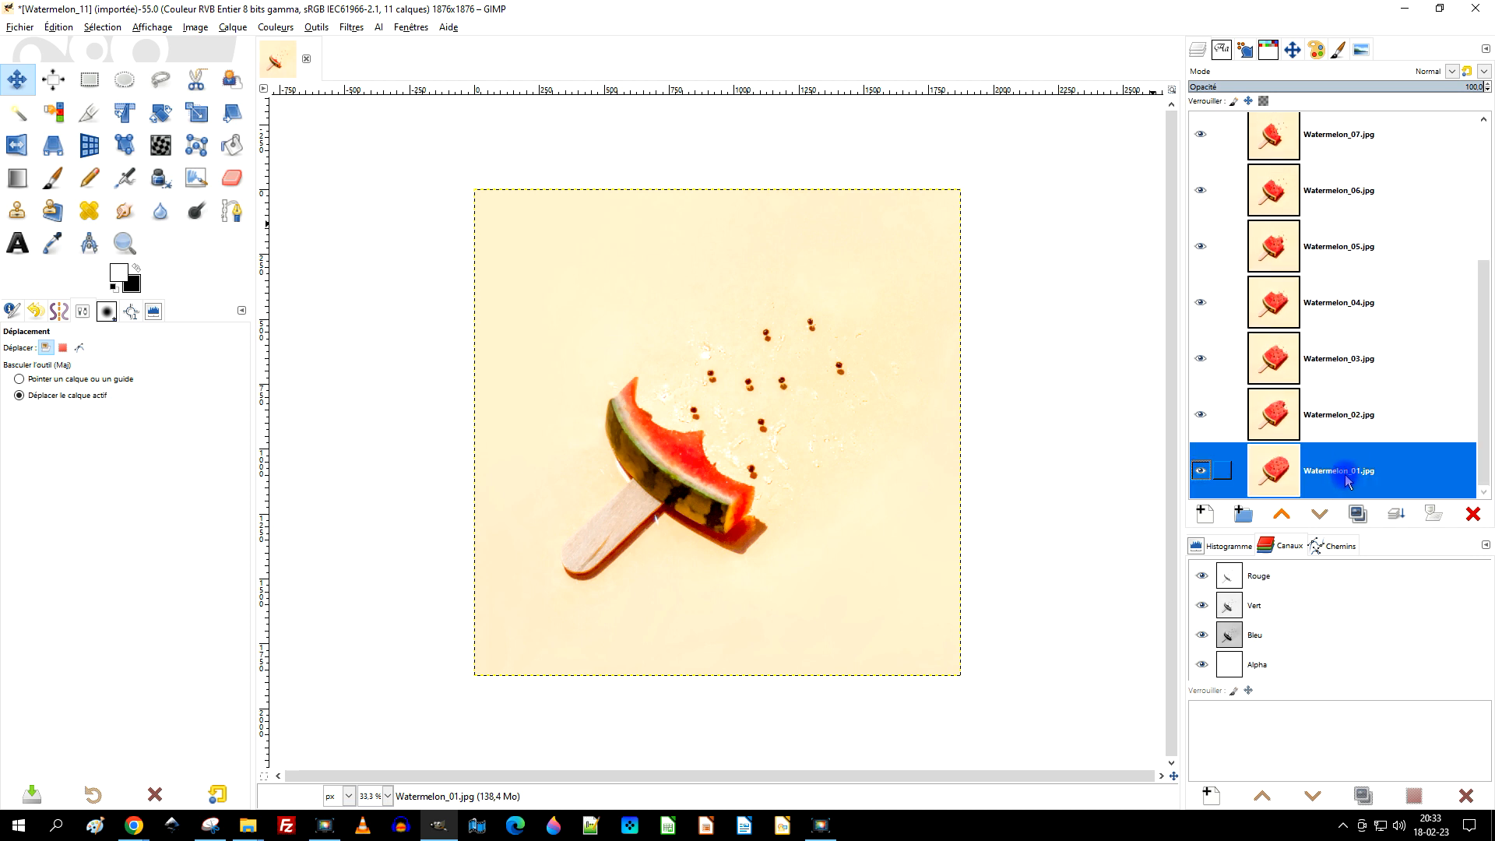
pyautogui.click(1336, 420)
pyautogui.scroll(3, 1321, 327)
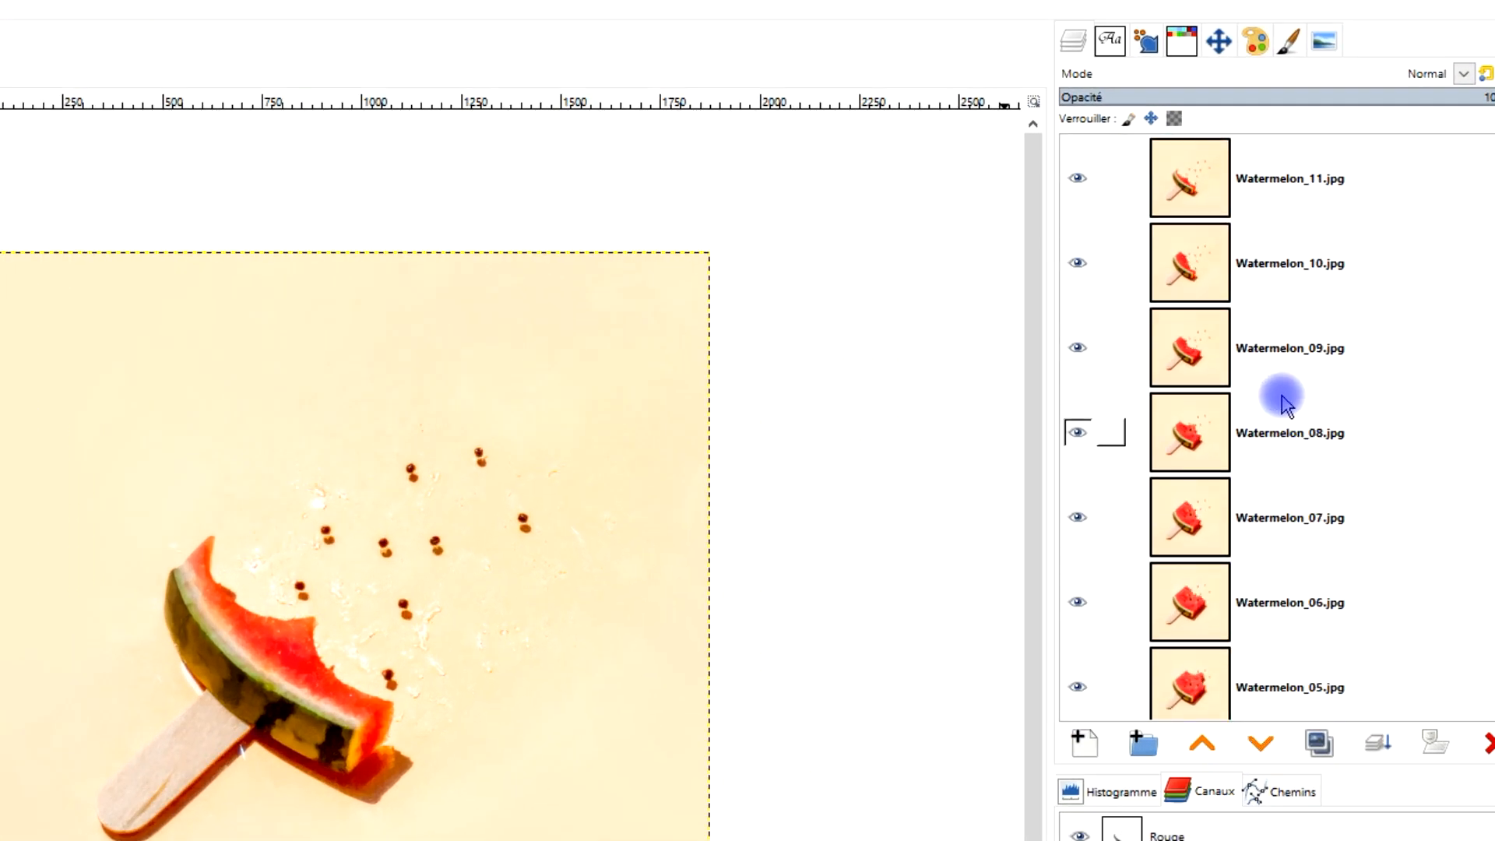
# With the Watermelon_11.jpg layer active, open Watermelon_11.jpg to Watermelon_01.jpg again as layers, listed in descending name order.
pyautogui.click(1258, 183)
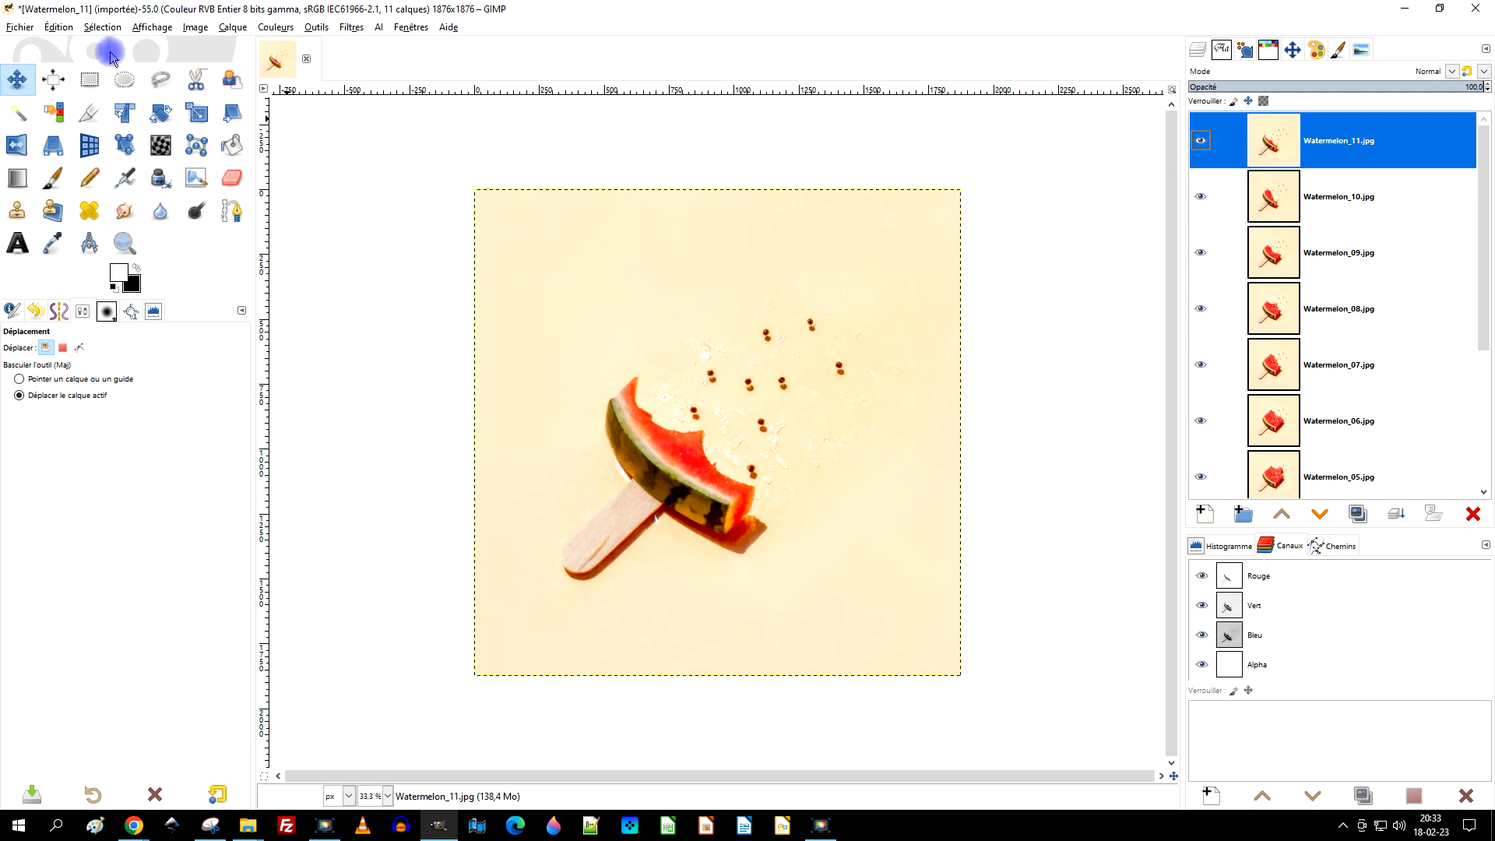
pyautogui.click(21, 27)
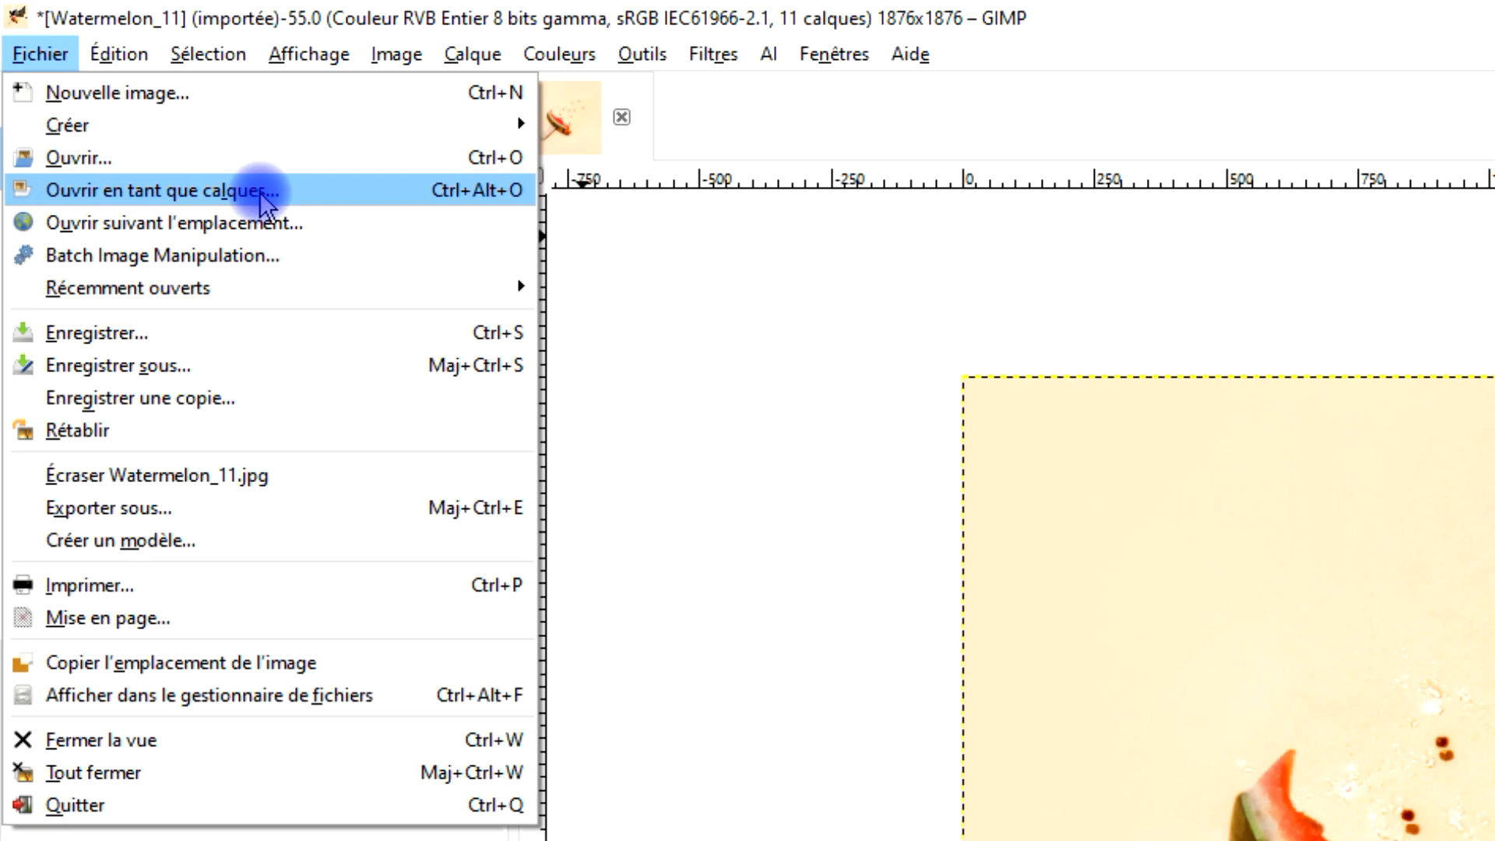
pyautogui.click(269, 206)
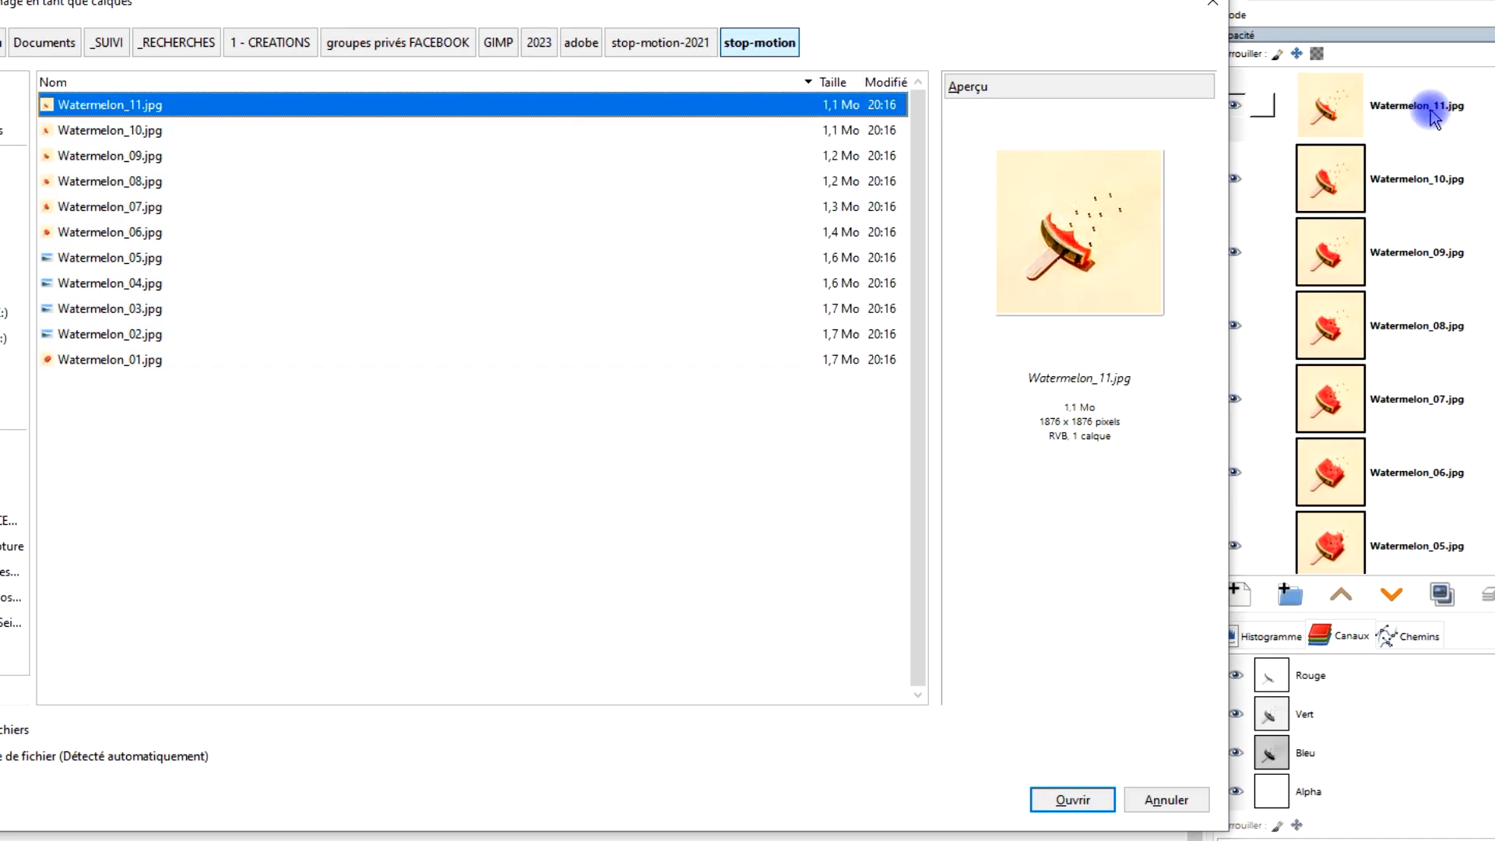
pyautogui.click(131, 85)
pyautogui.click(135, 85)
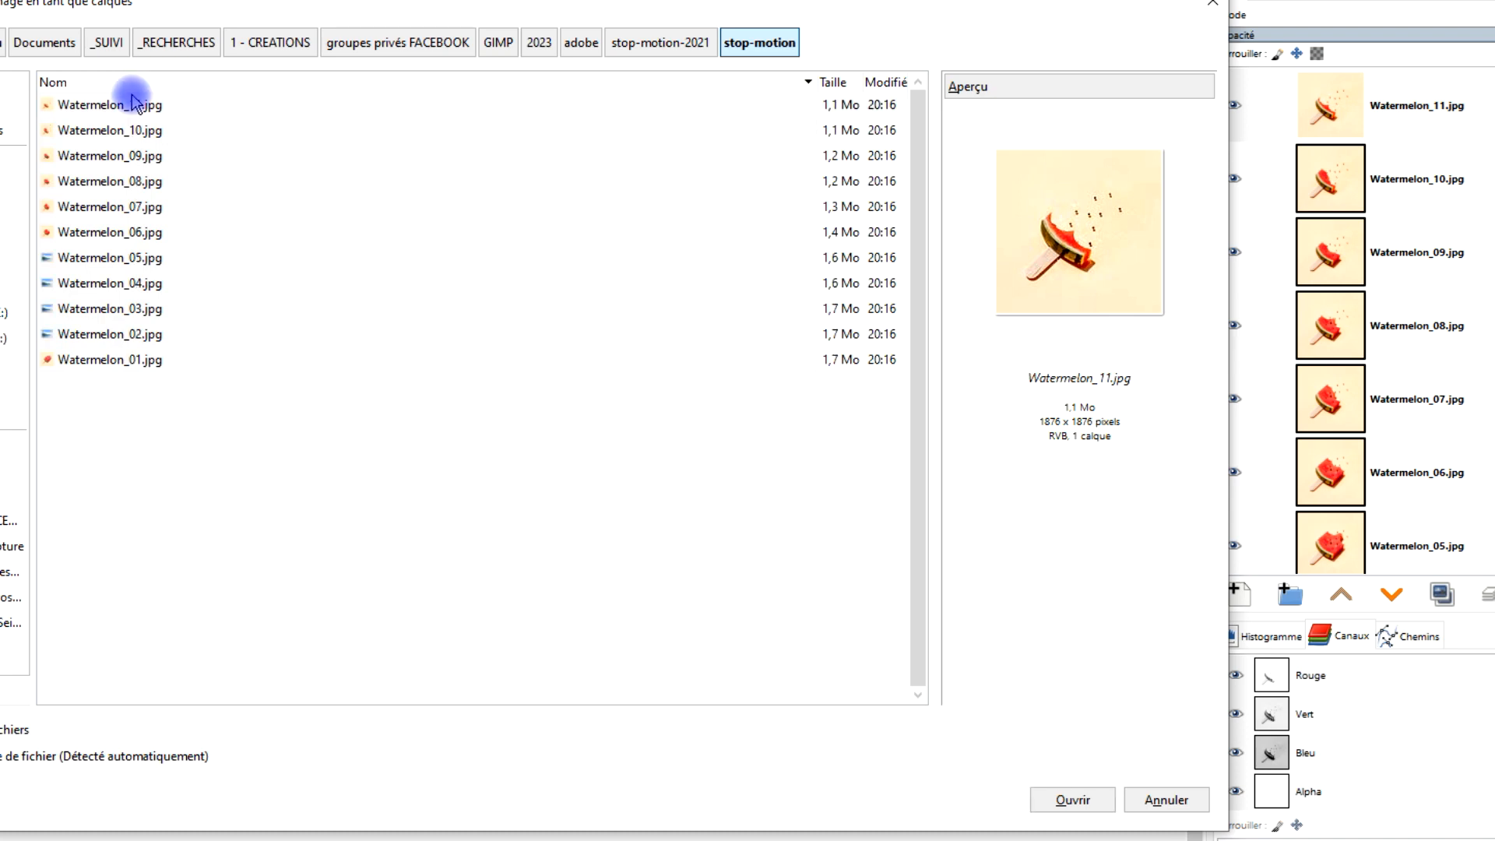
pyautogui.click(153, 109)
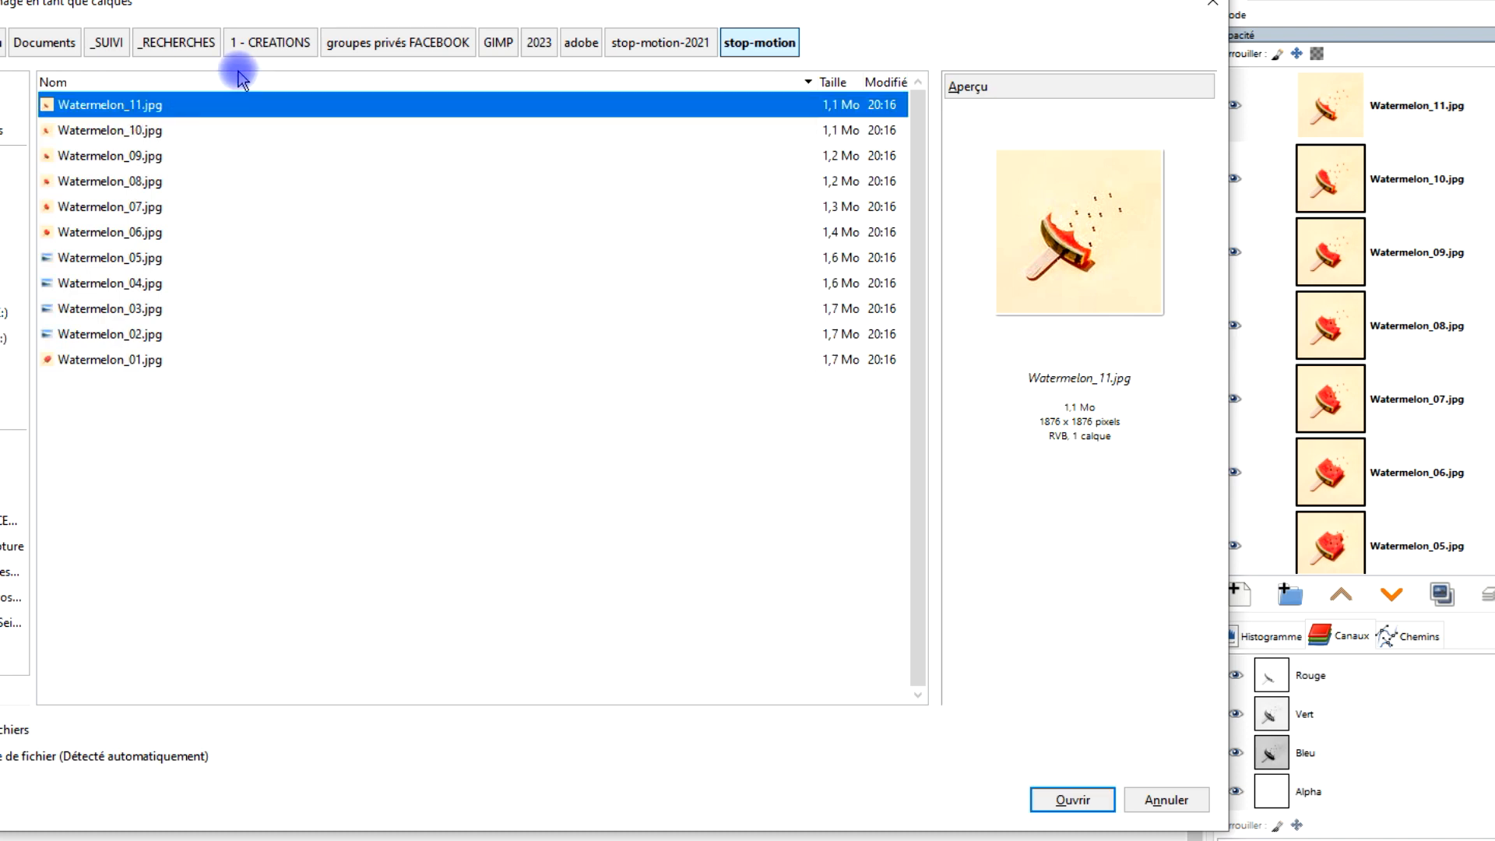
pyautogui.click(127, 109)
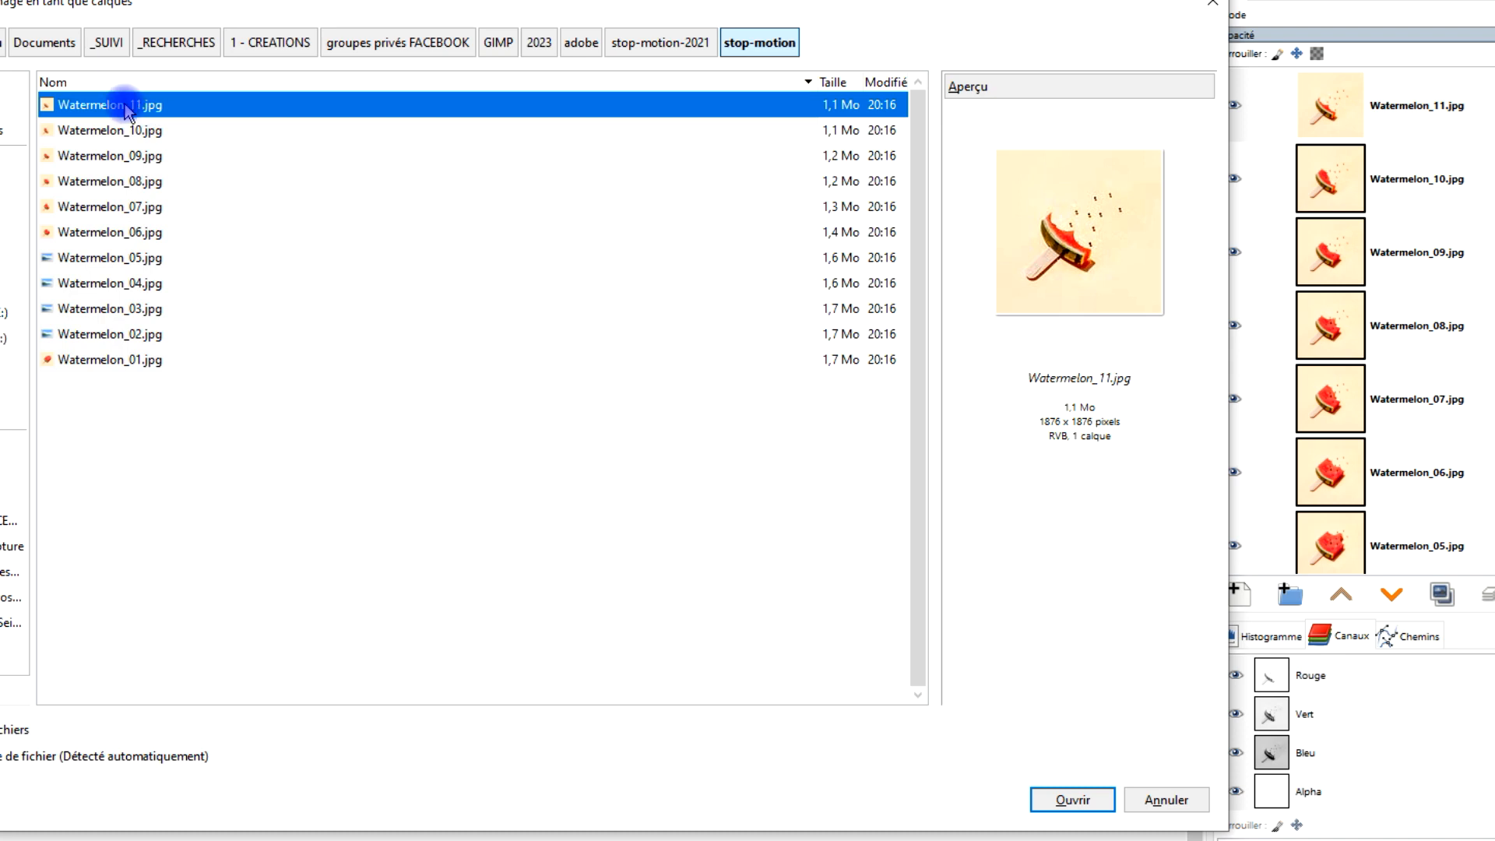
pyautogui.keyDown('shift'); pyautogui.click(133, 363); pyautogui.keyUp('shift')
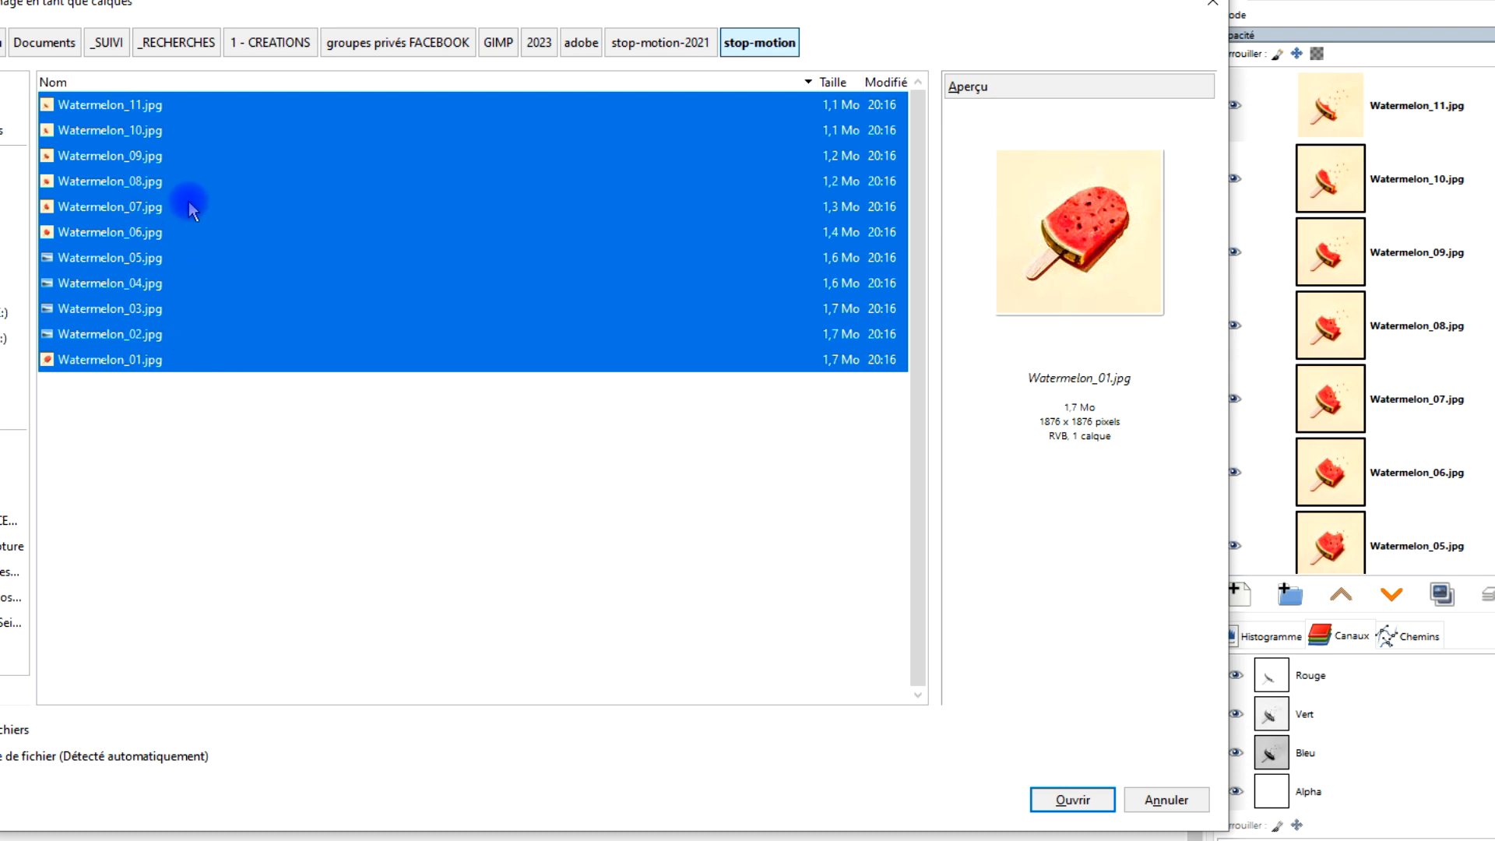
pyautogui.click(1073, 800)
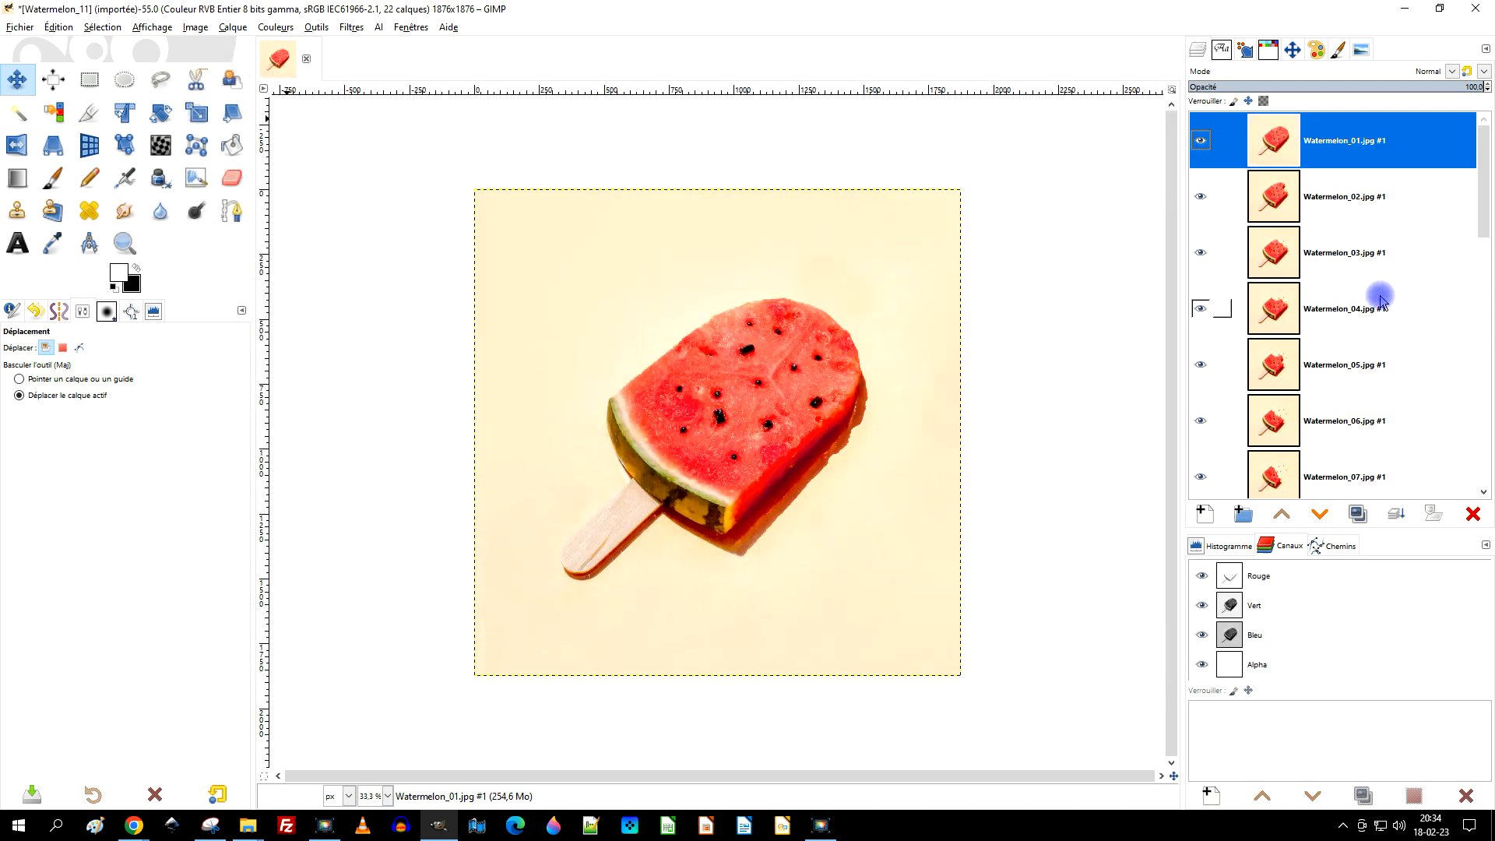
# Delete the duplicate layer Watermelon_11.jpg #1 from the middle of the layer stack.
pyautogui.scroll(-5, 1380, 299)
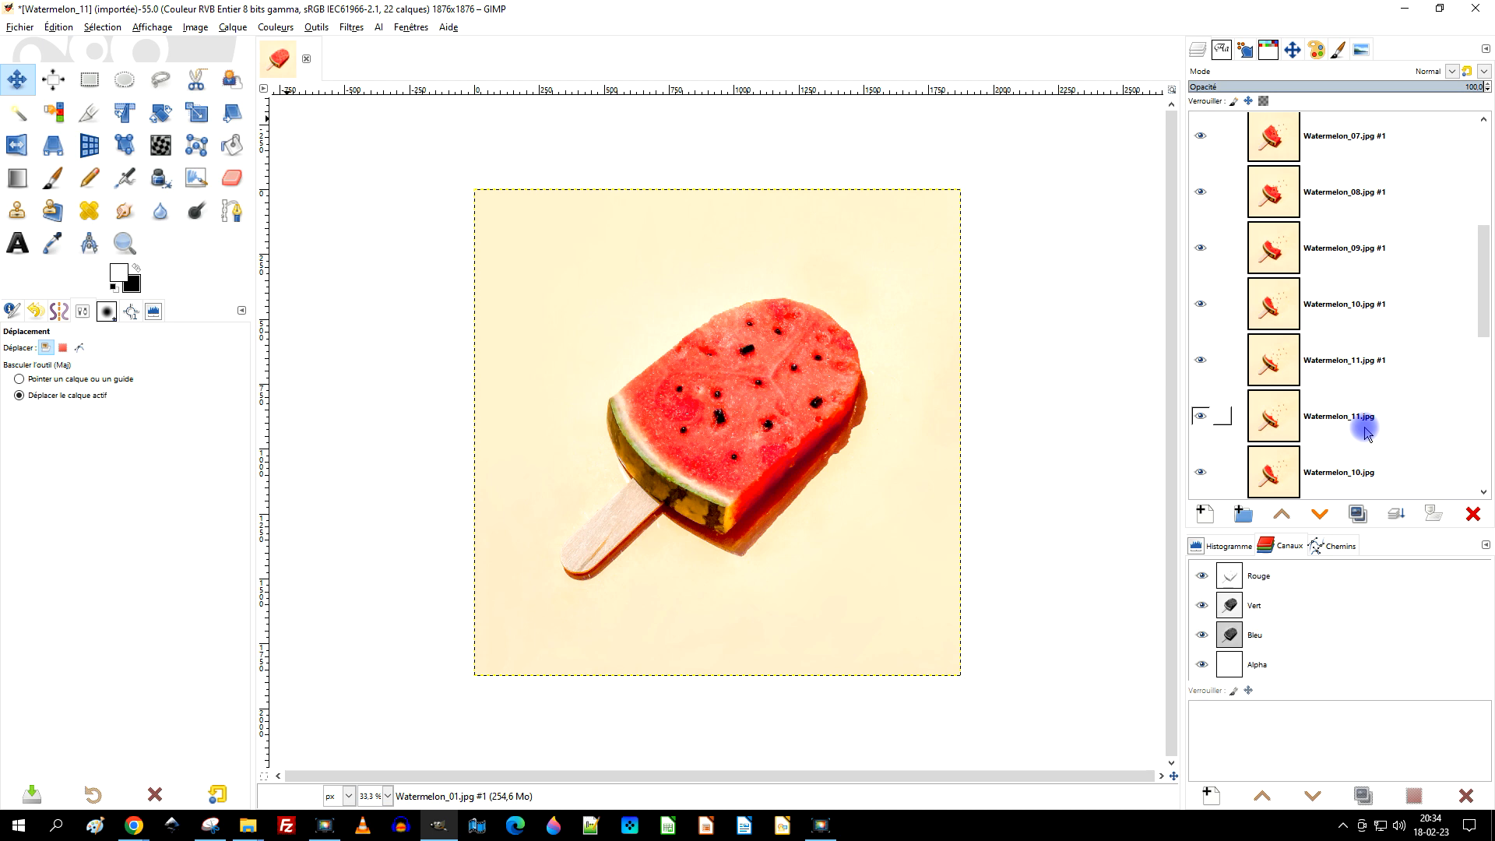
pyautogui.click(1366, 432)
pyautogui.click(1353, 364)
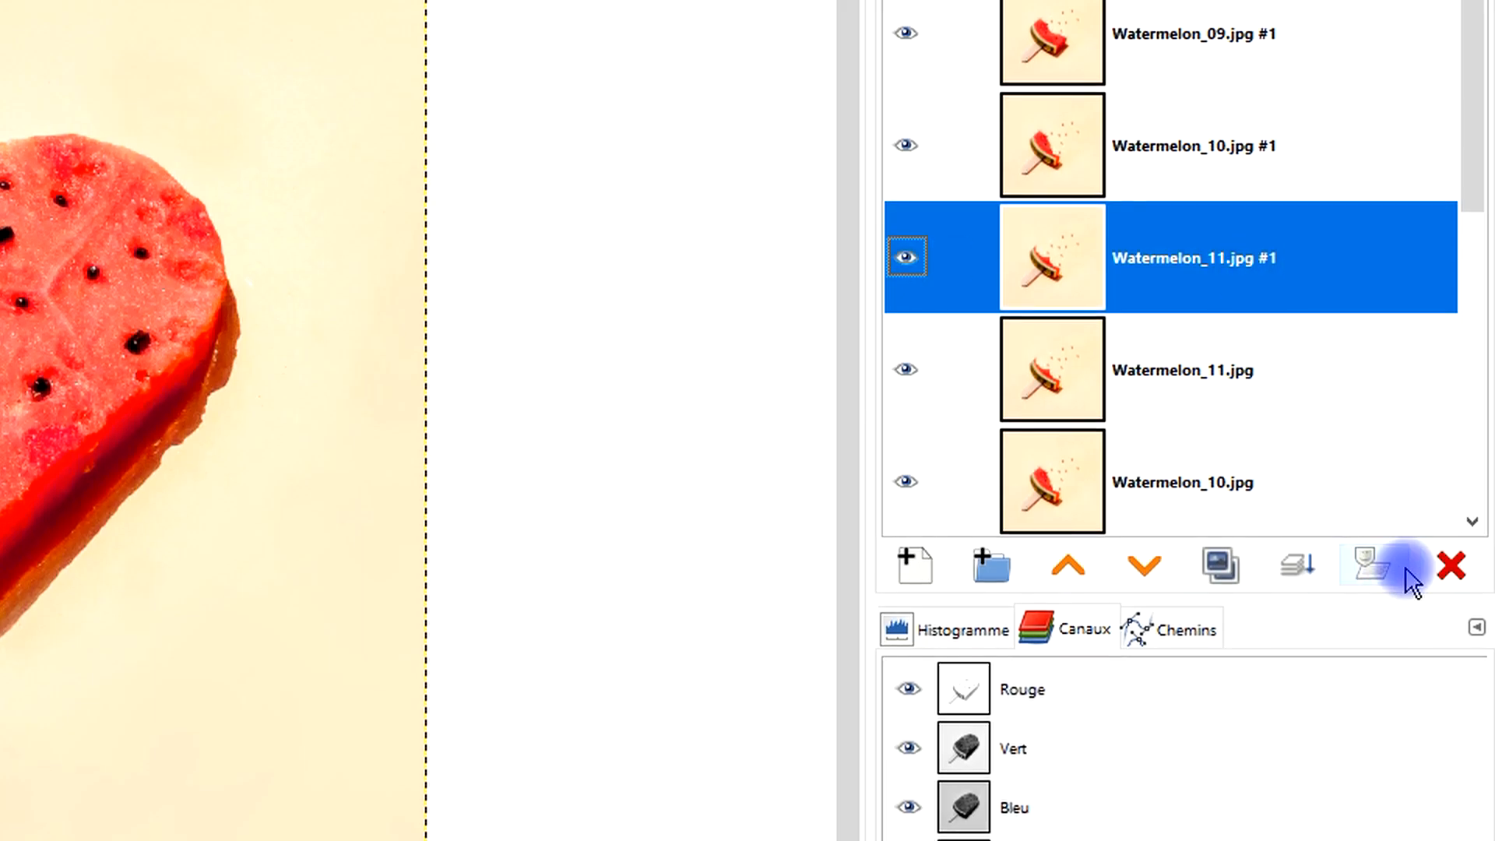
pyautogui.click(1450, 566)
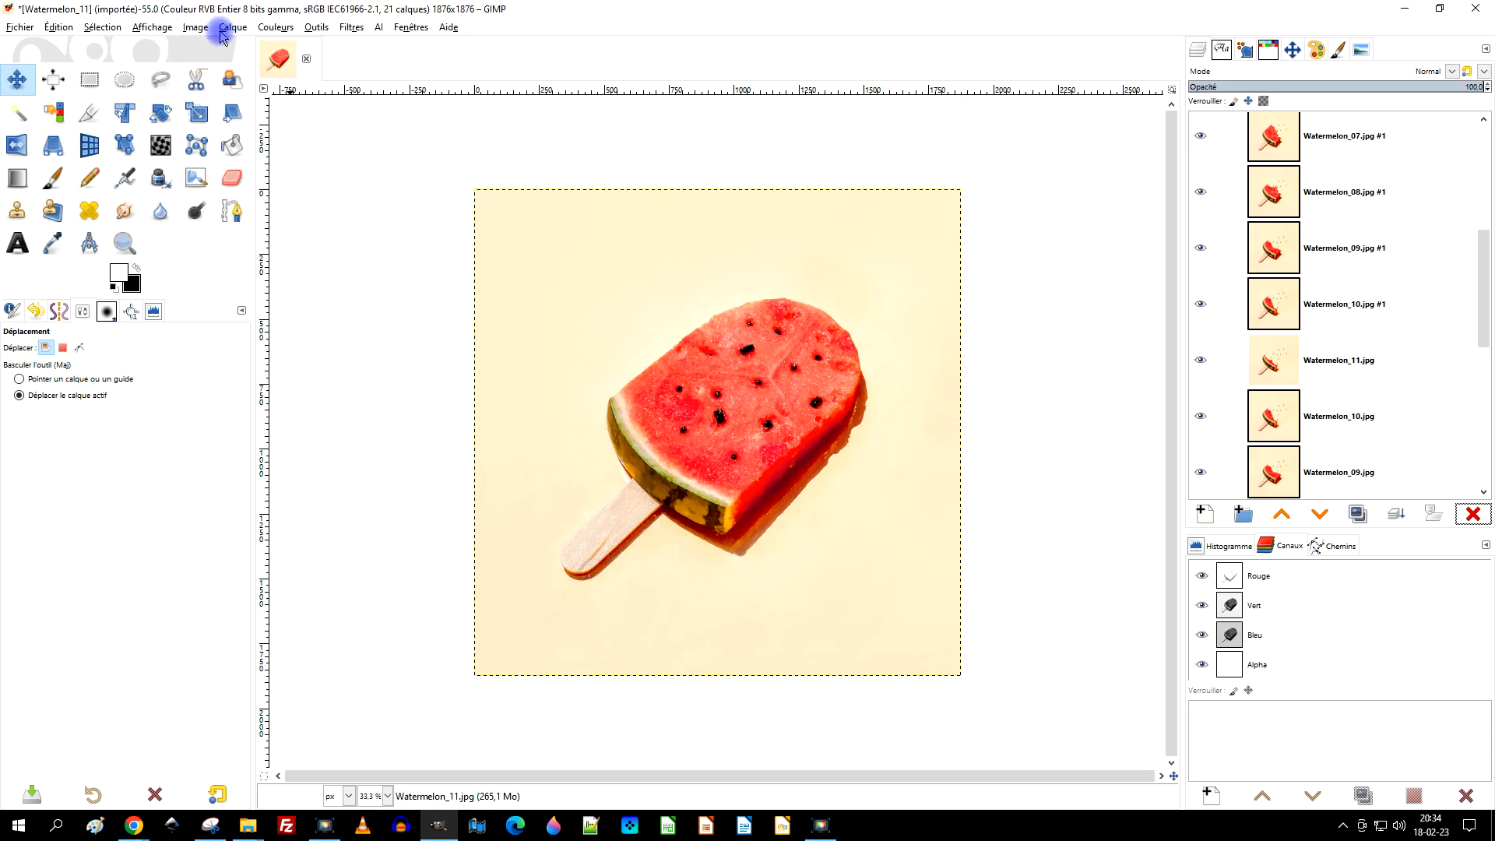
# Scale the whole image down to 500 x 500 pixels, keeping the Cubique interpolation.
pyautogui.click(196, 28)
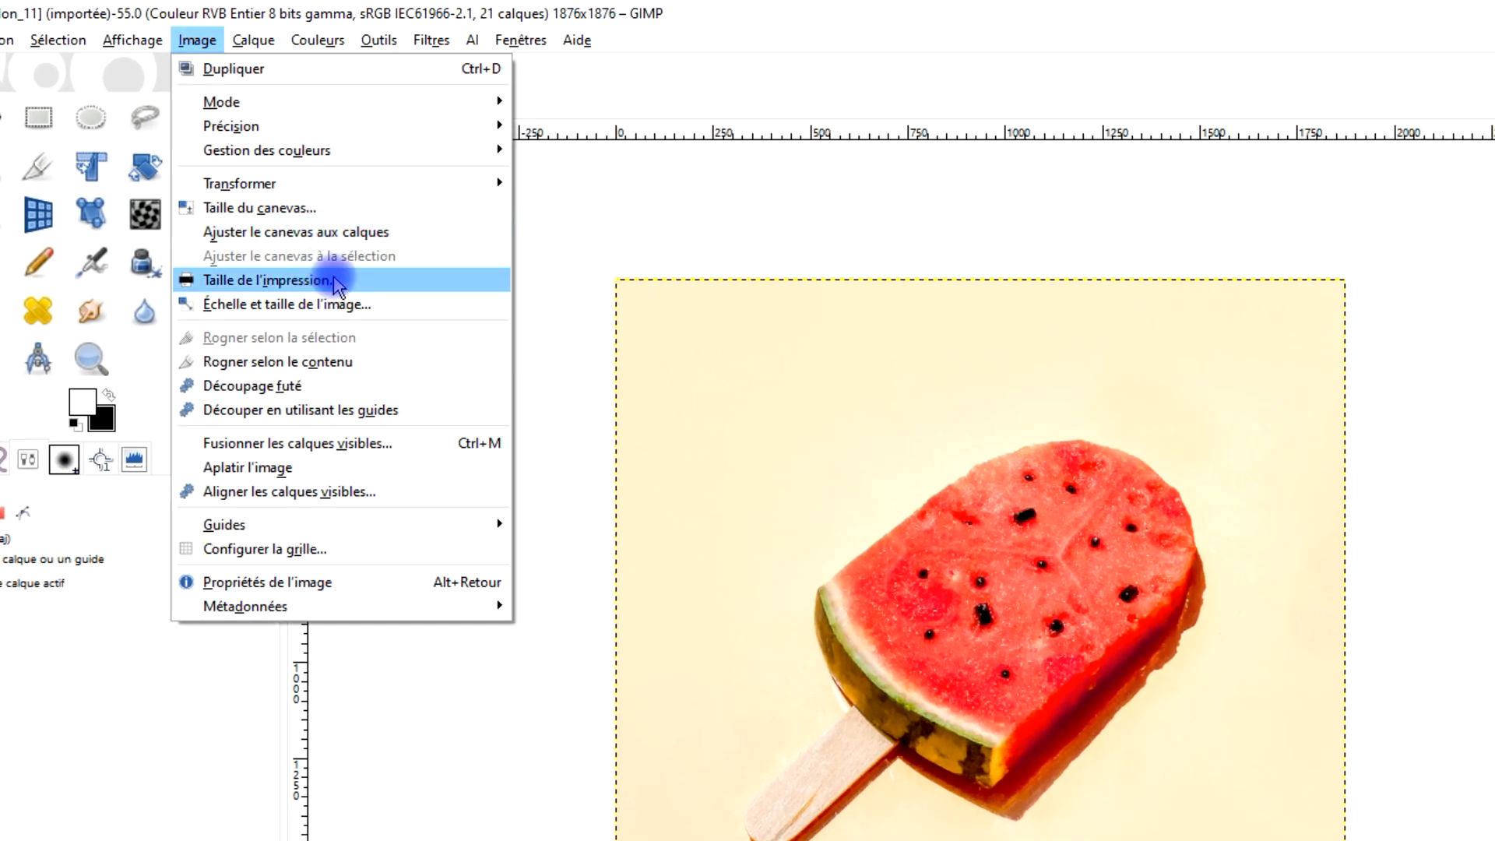
pyautogui.click(431, 307)
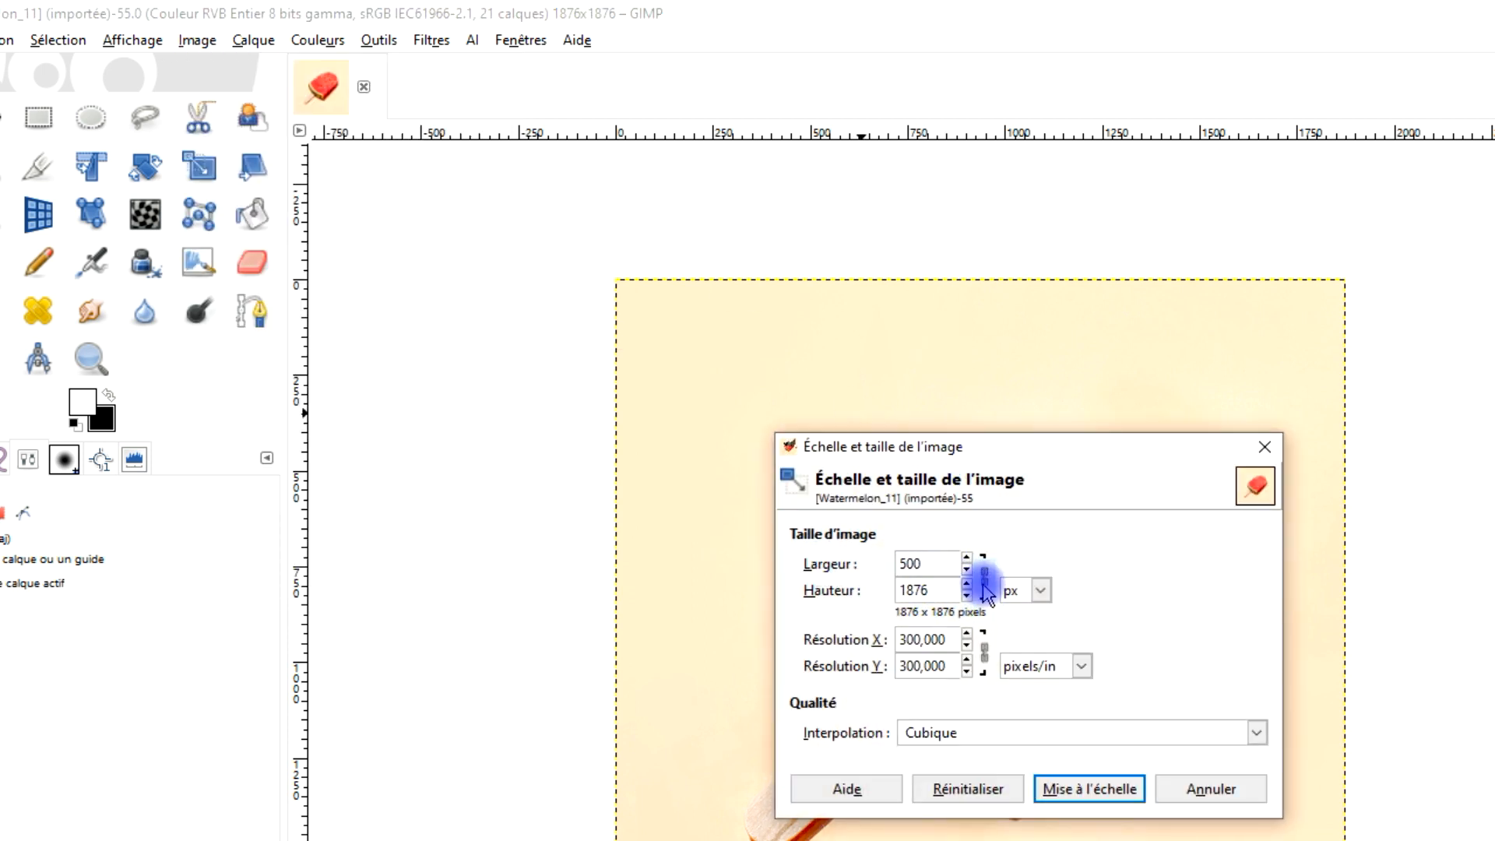
pyautogui.write('500')
pyautogui.click(941, 591)
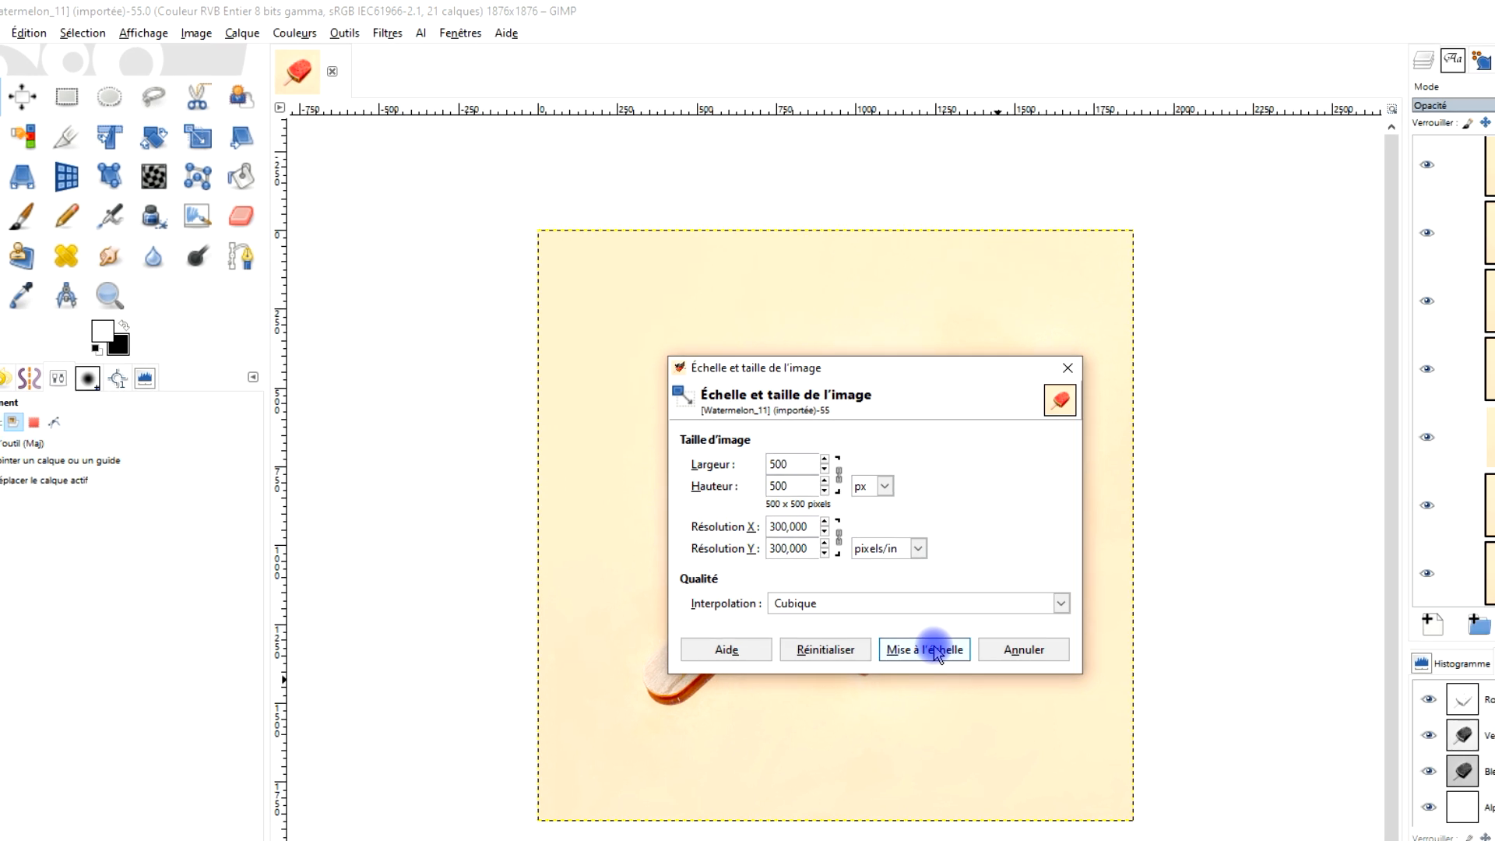
pyautogui.click(1105, 793)
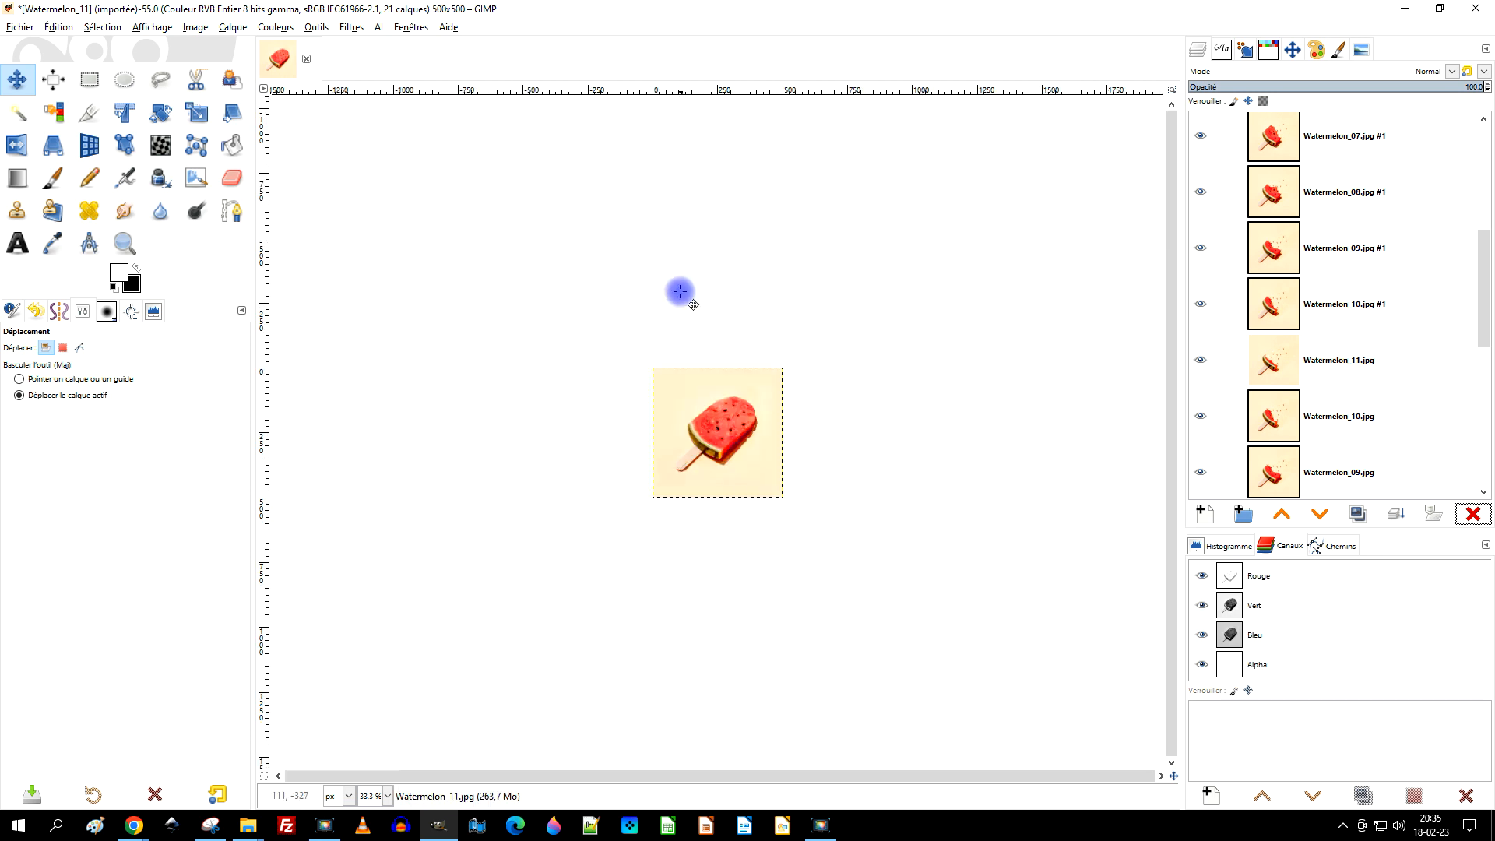
# Convert the image to indexed colours with an optimal 255-colour palette and Floyd-Steinberg (couleurs qui déteignent moins) dithering.
pyautogui.click(388, 795)
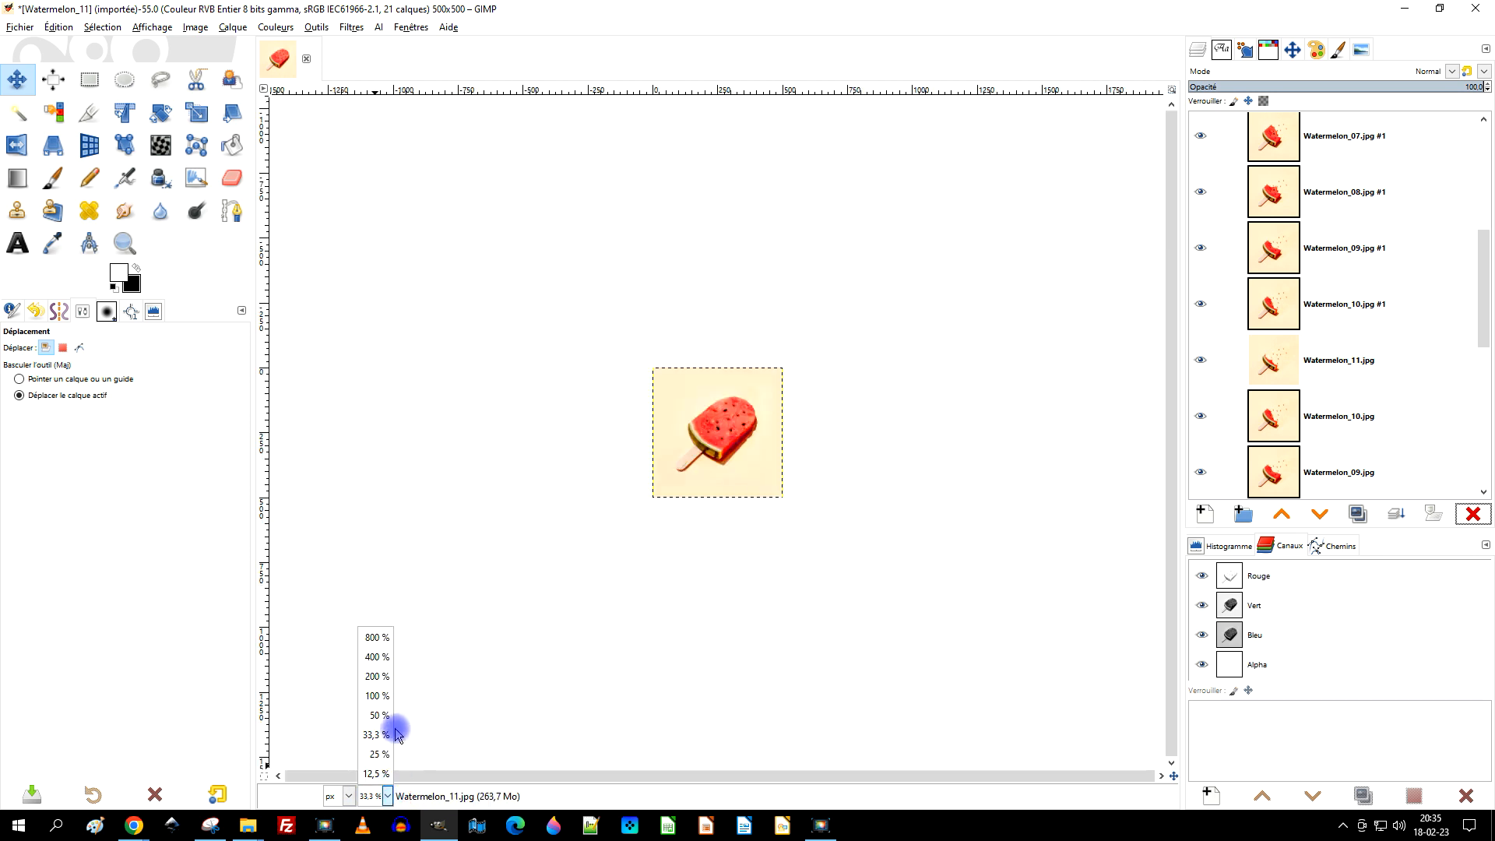
pyautogui.click(379, 695)
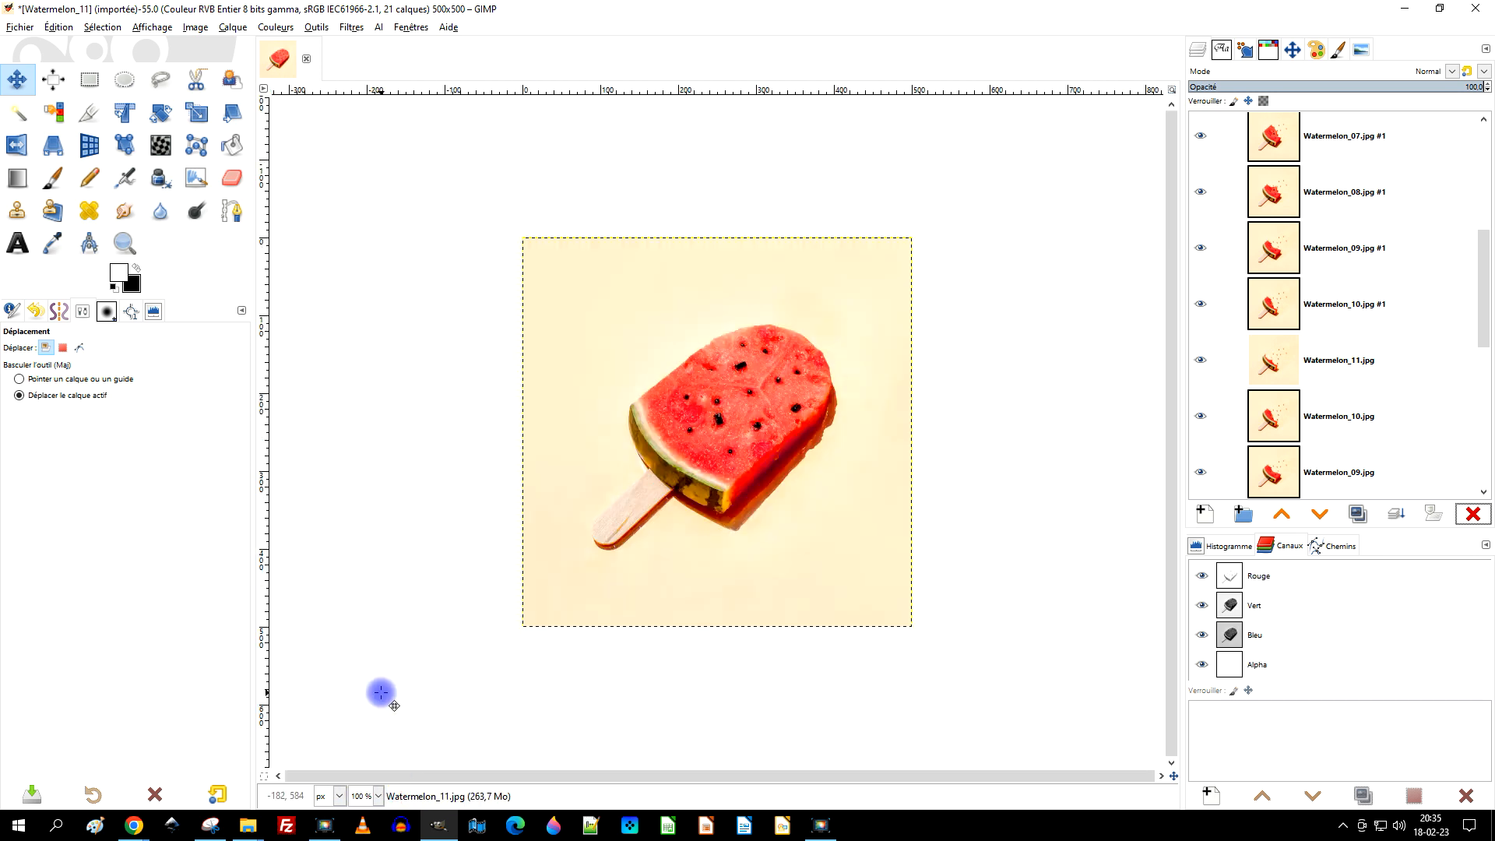
pyautogui.click(195, 28)
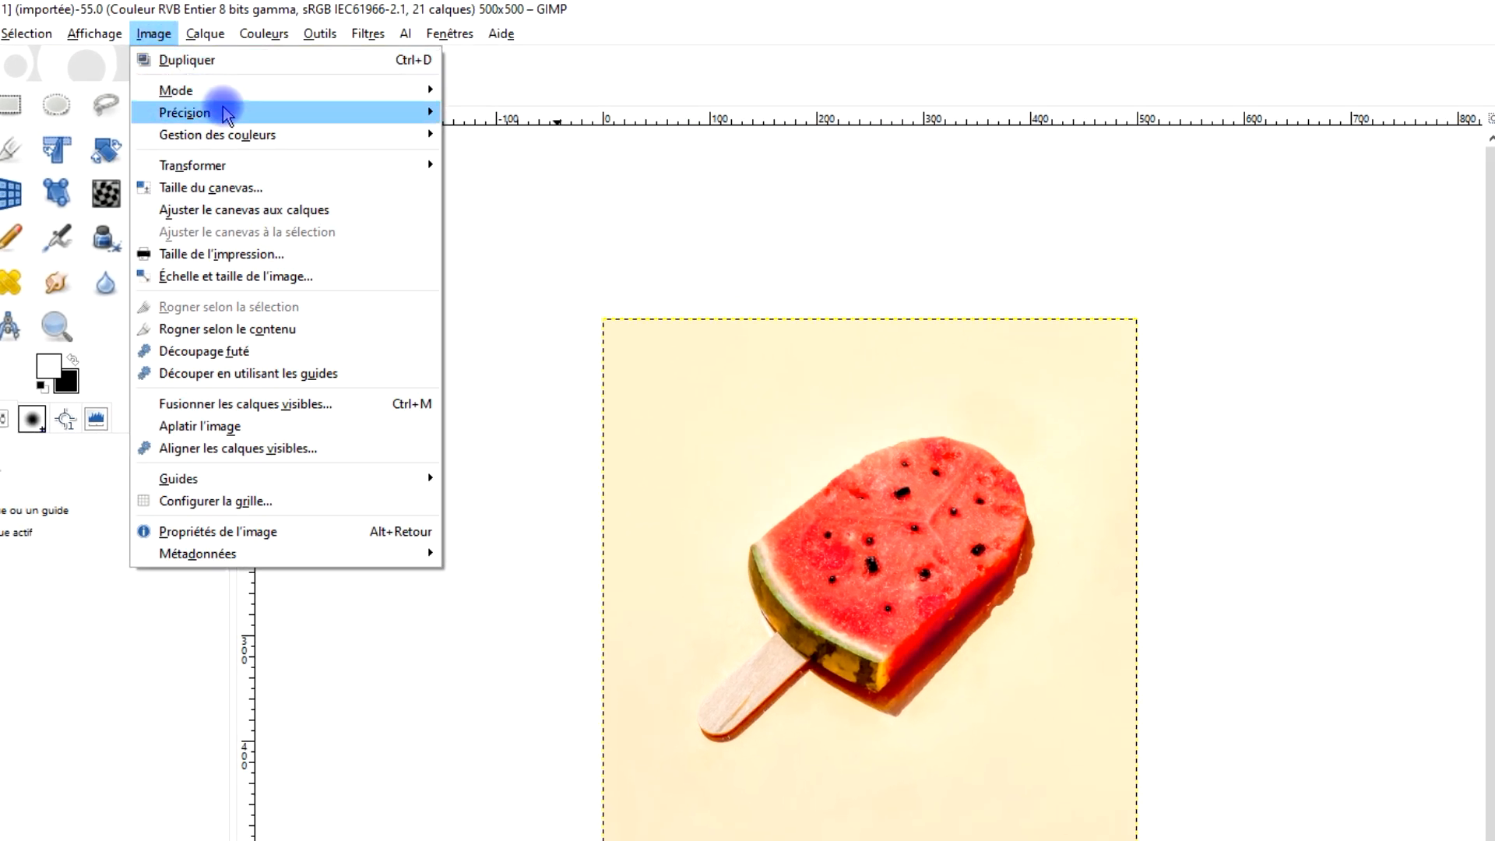
pyautogui.moveTo(234, 90)
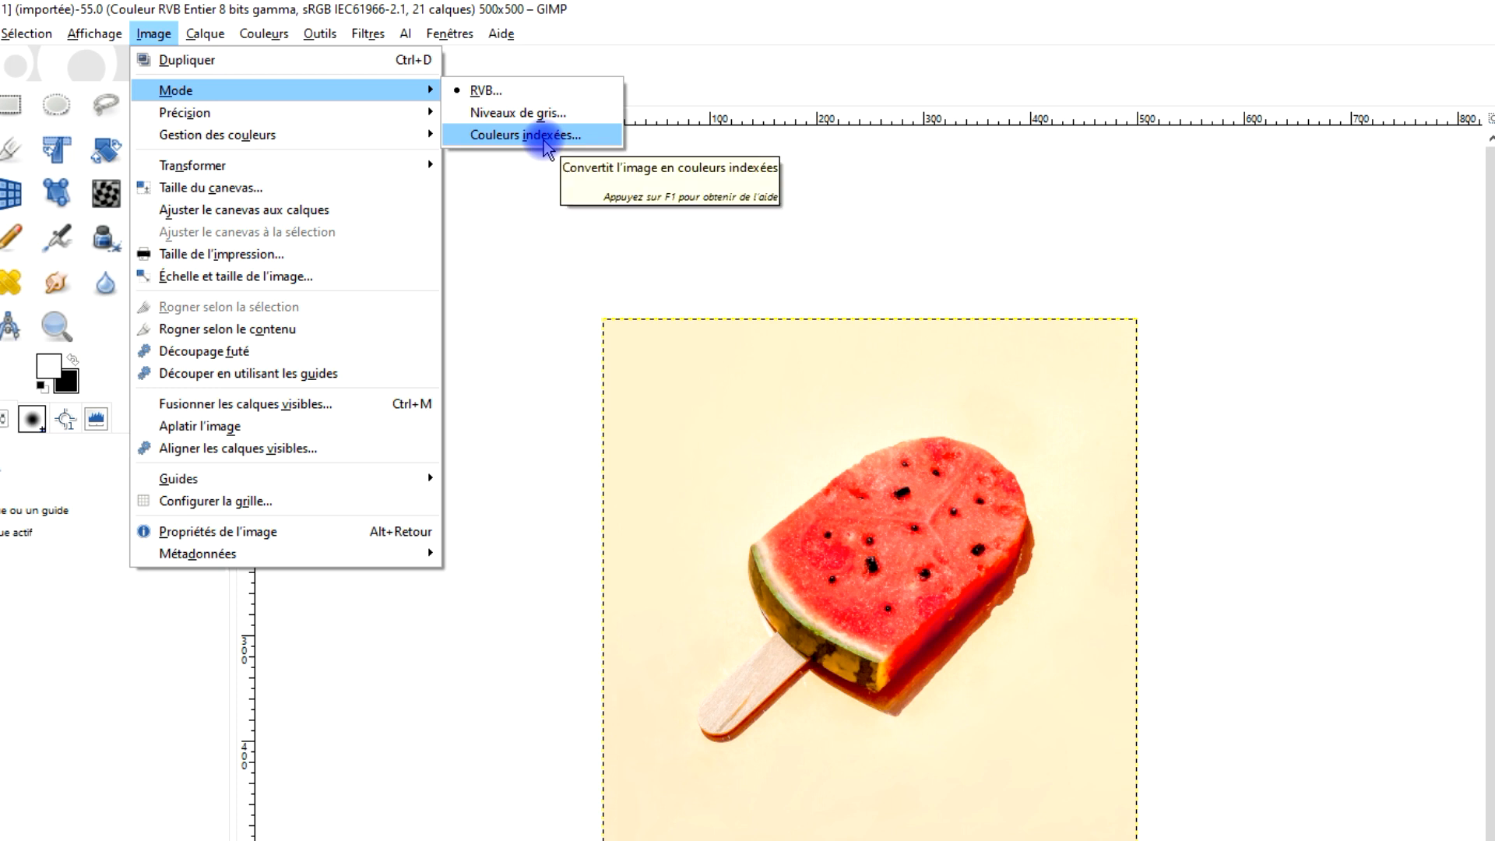
pyautogui.click(547, 137)
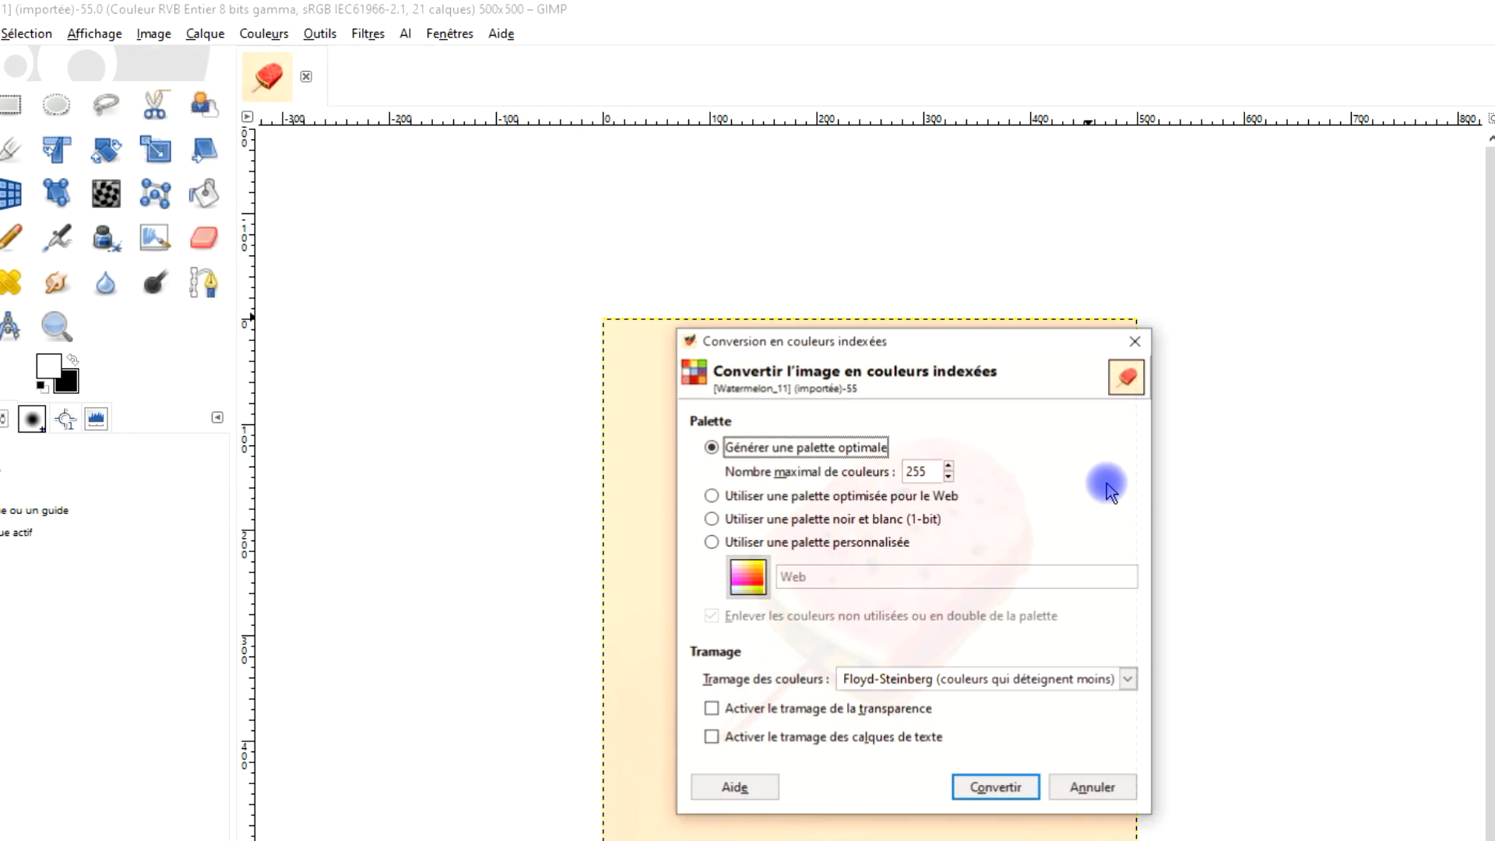
pyautogui.click(1007, 681)
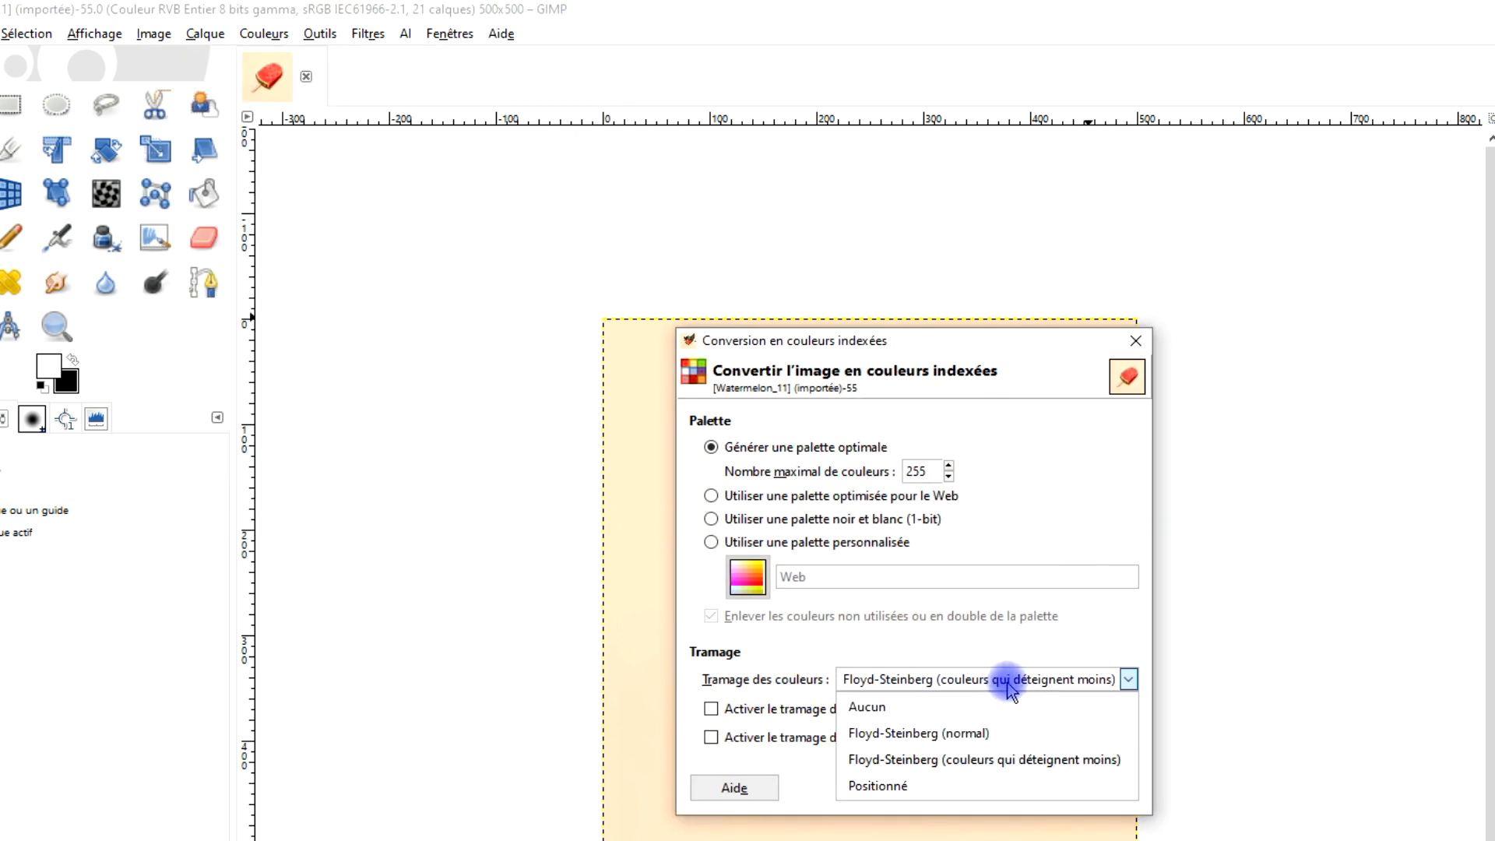
pyautogui.click(1065, 765)
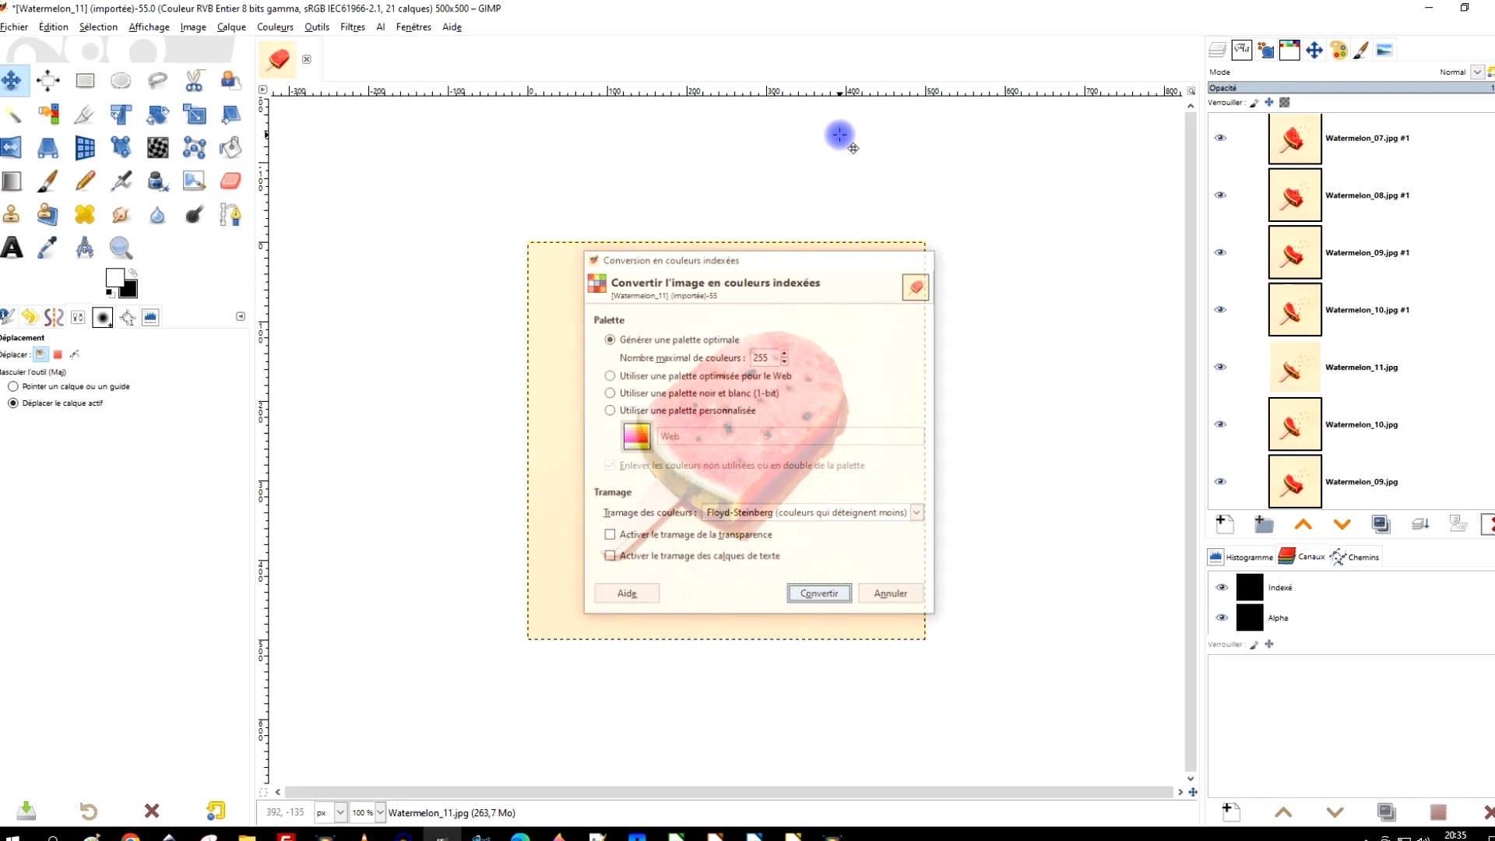
# Start exporting the image to the stop-motion folder under the name pastèque-animation.gif.
pyautogui.click(21, 27)
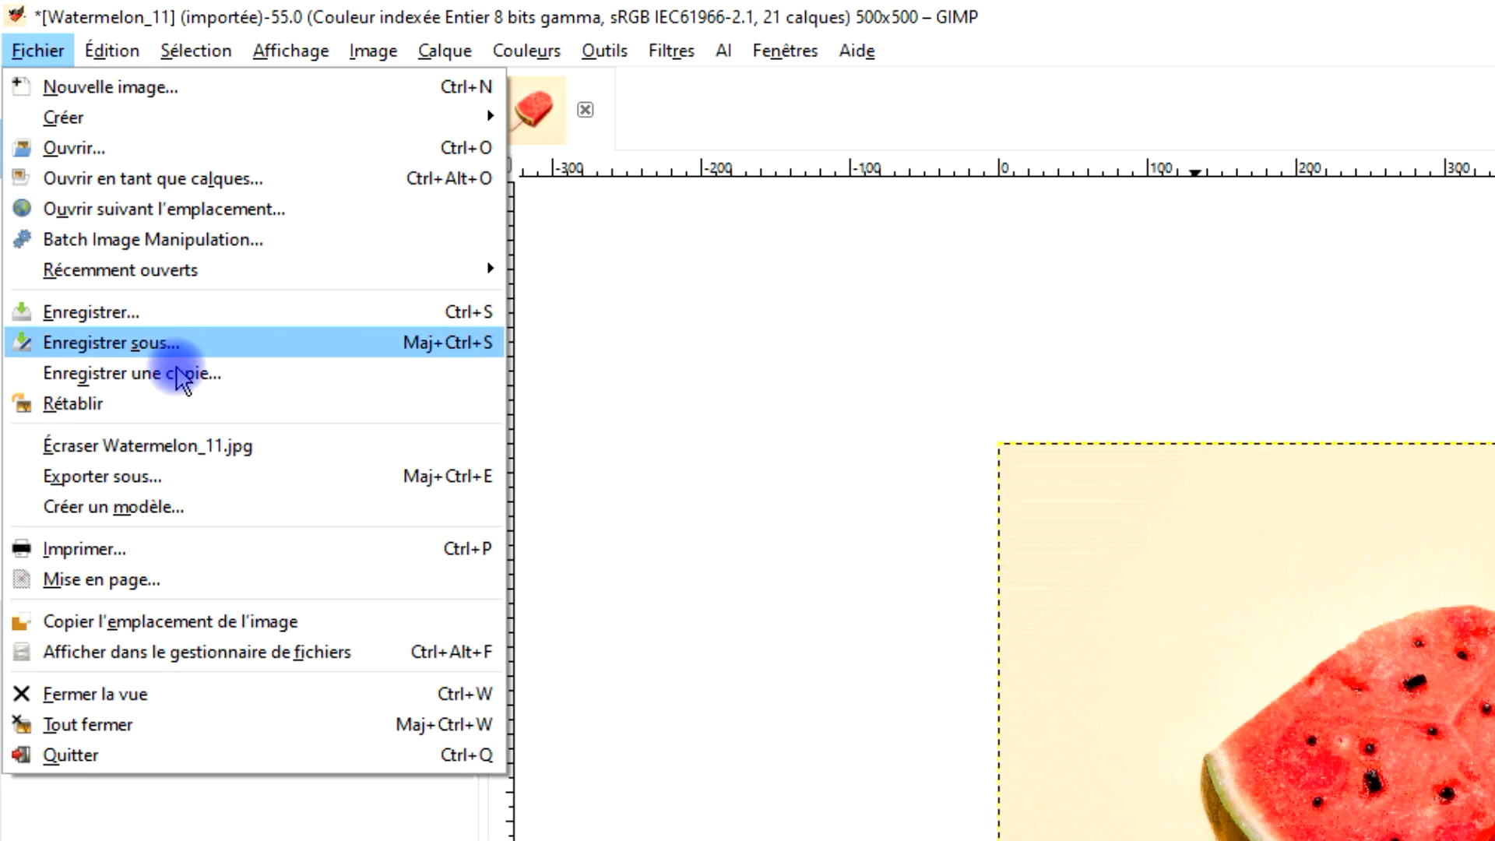
pyautogui.click(176, 481)
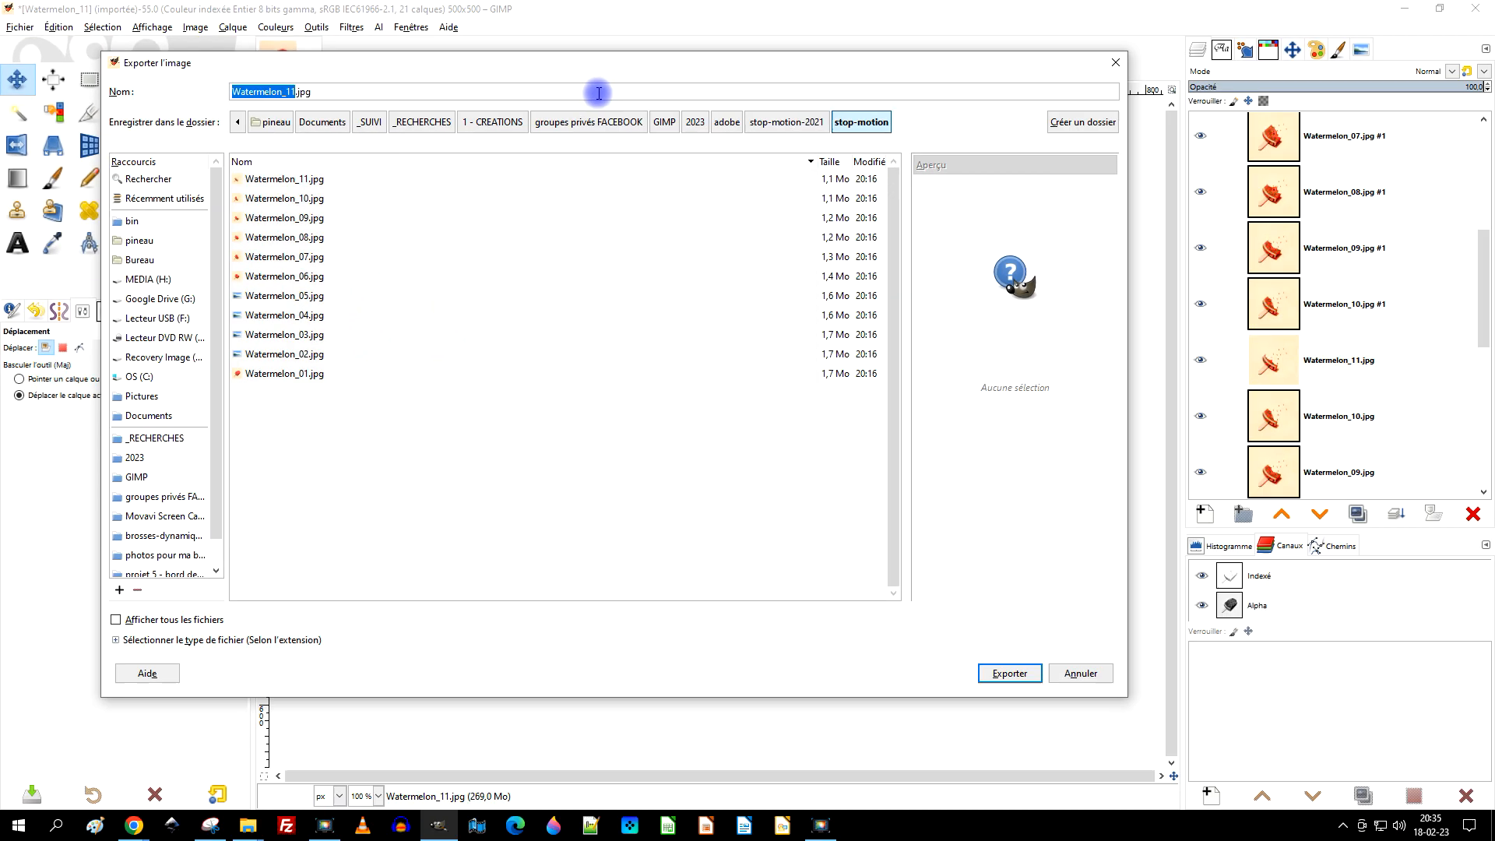
pyautogui.click(412, 99)
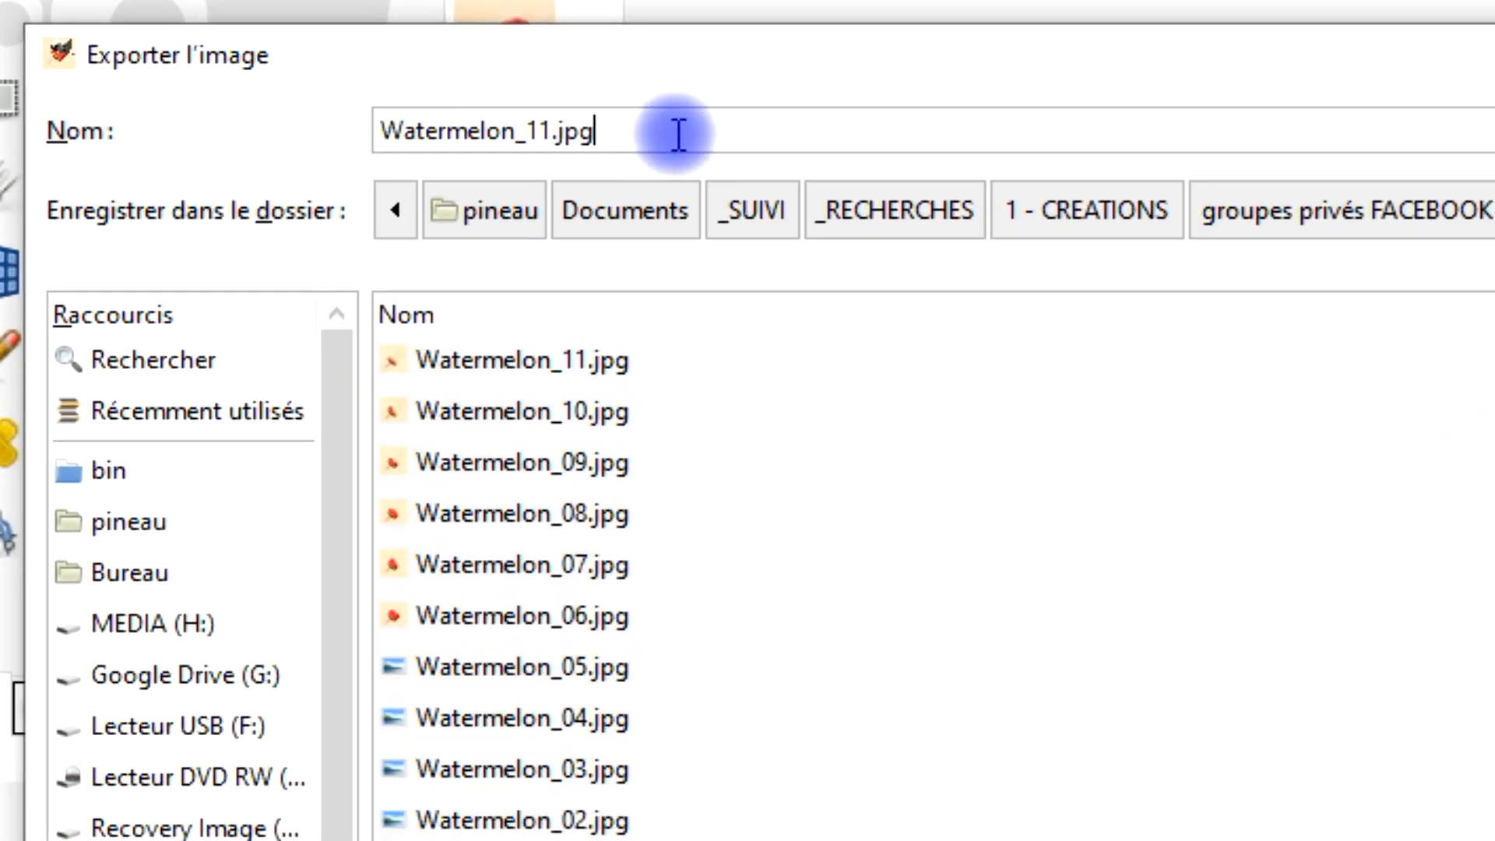
pyautogui.moveTo(414, 97); pyautogui.dragTo(192, 99)
pyautogui.write('pastèque-animatio')
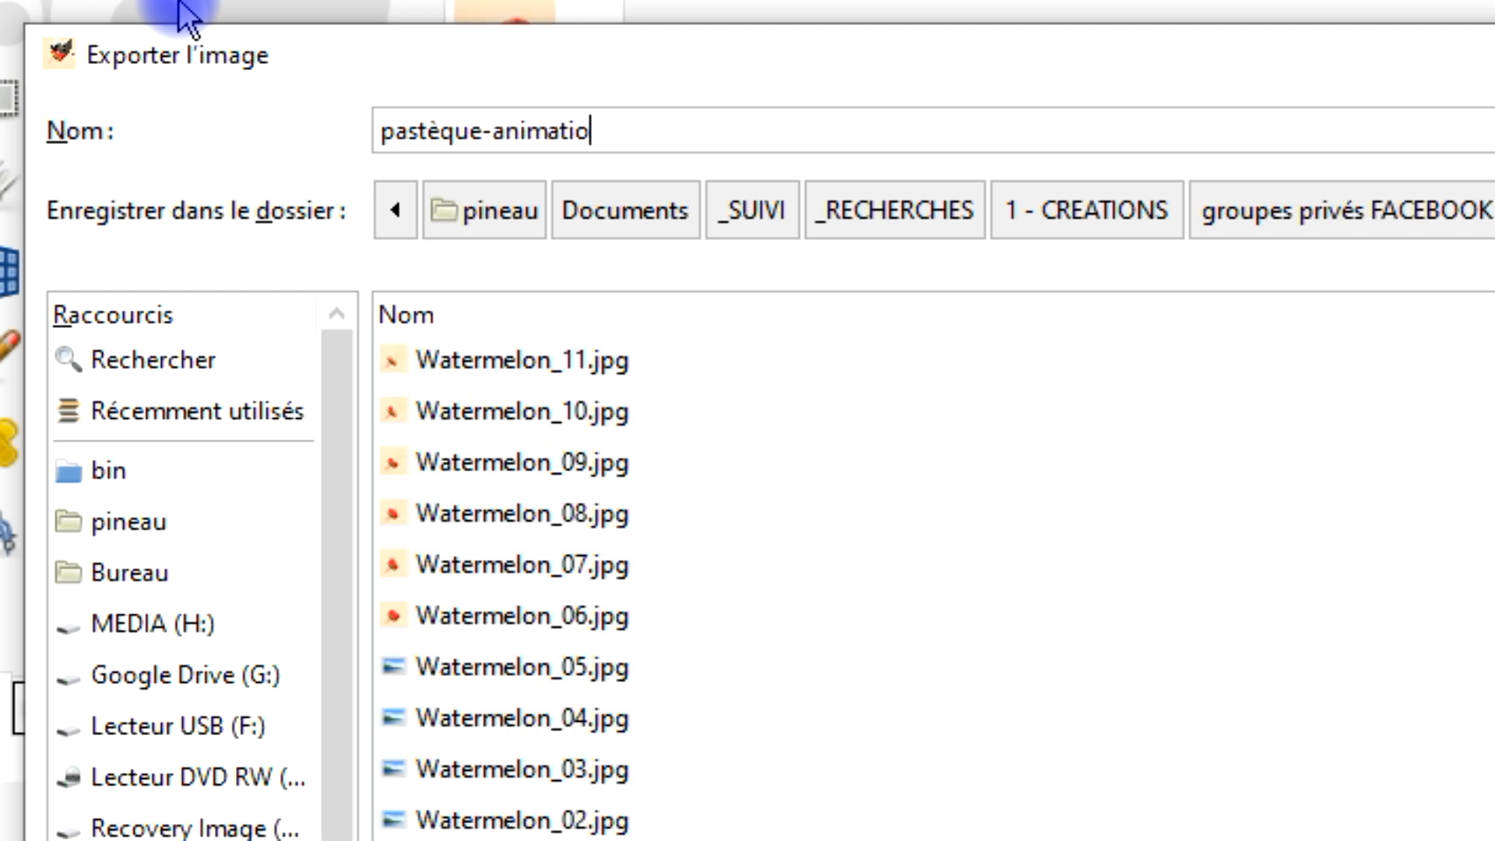
pyautogui.write('n.gif')
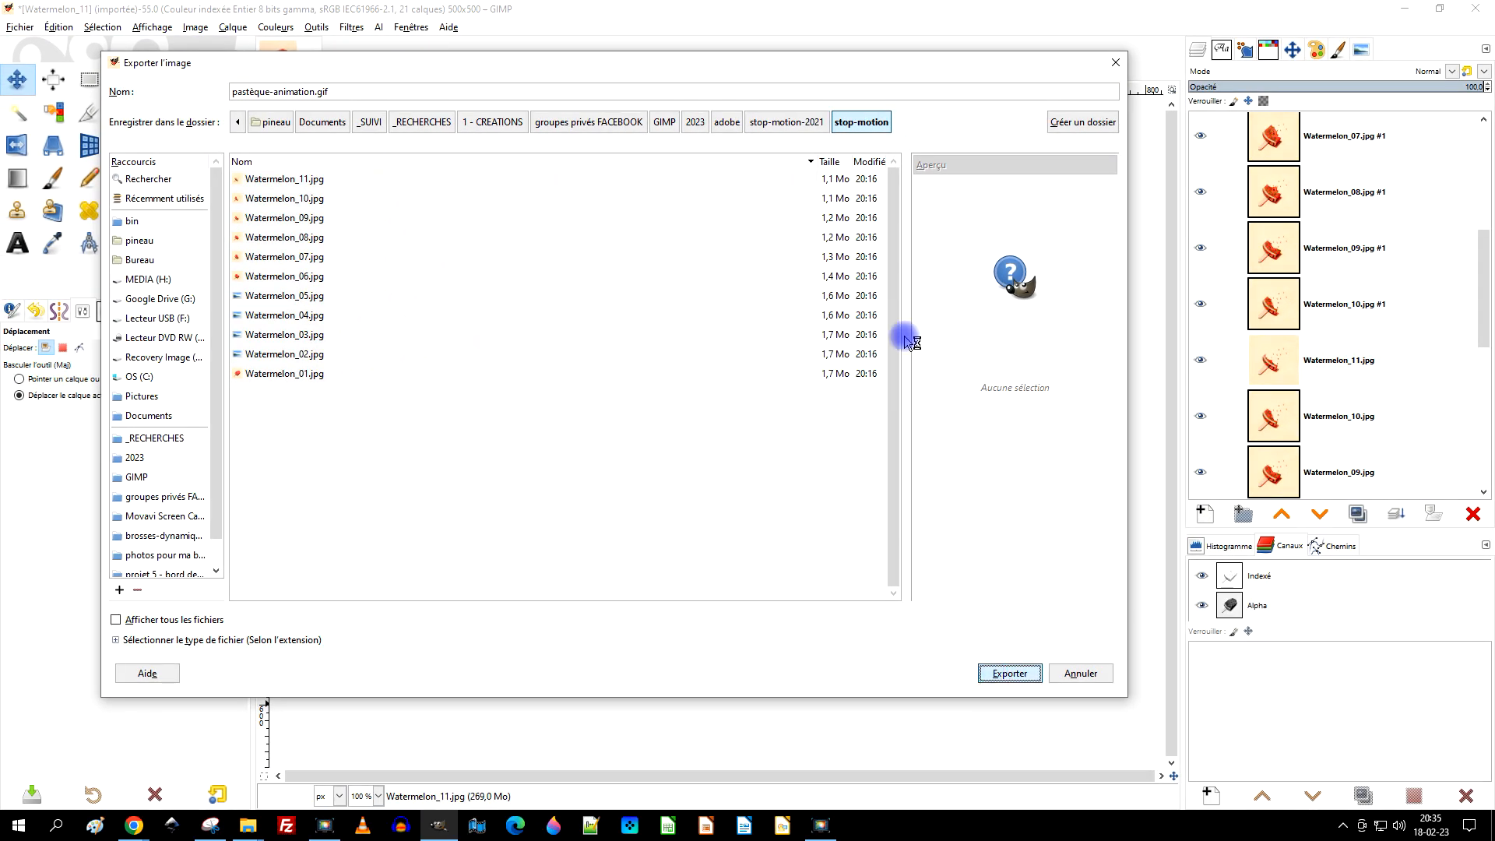
pyautogui.press('Return')
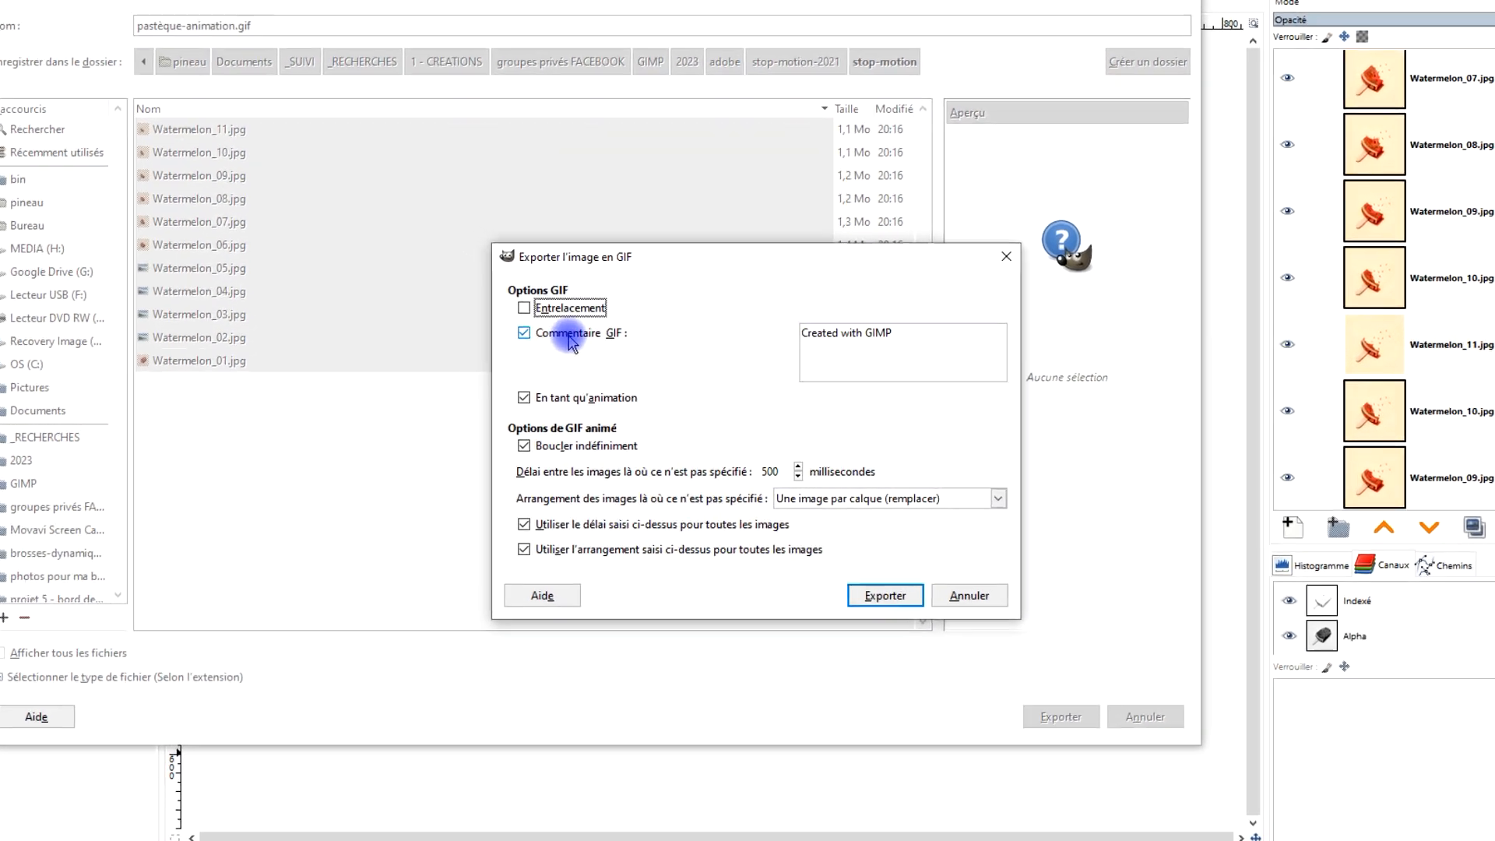
# Export the GIF as an endlessly looping animation with a 500 ms delay and the frame arrangement Une image par calque (remplacer).
pyautogui.click(590, 399)
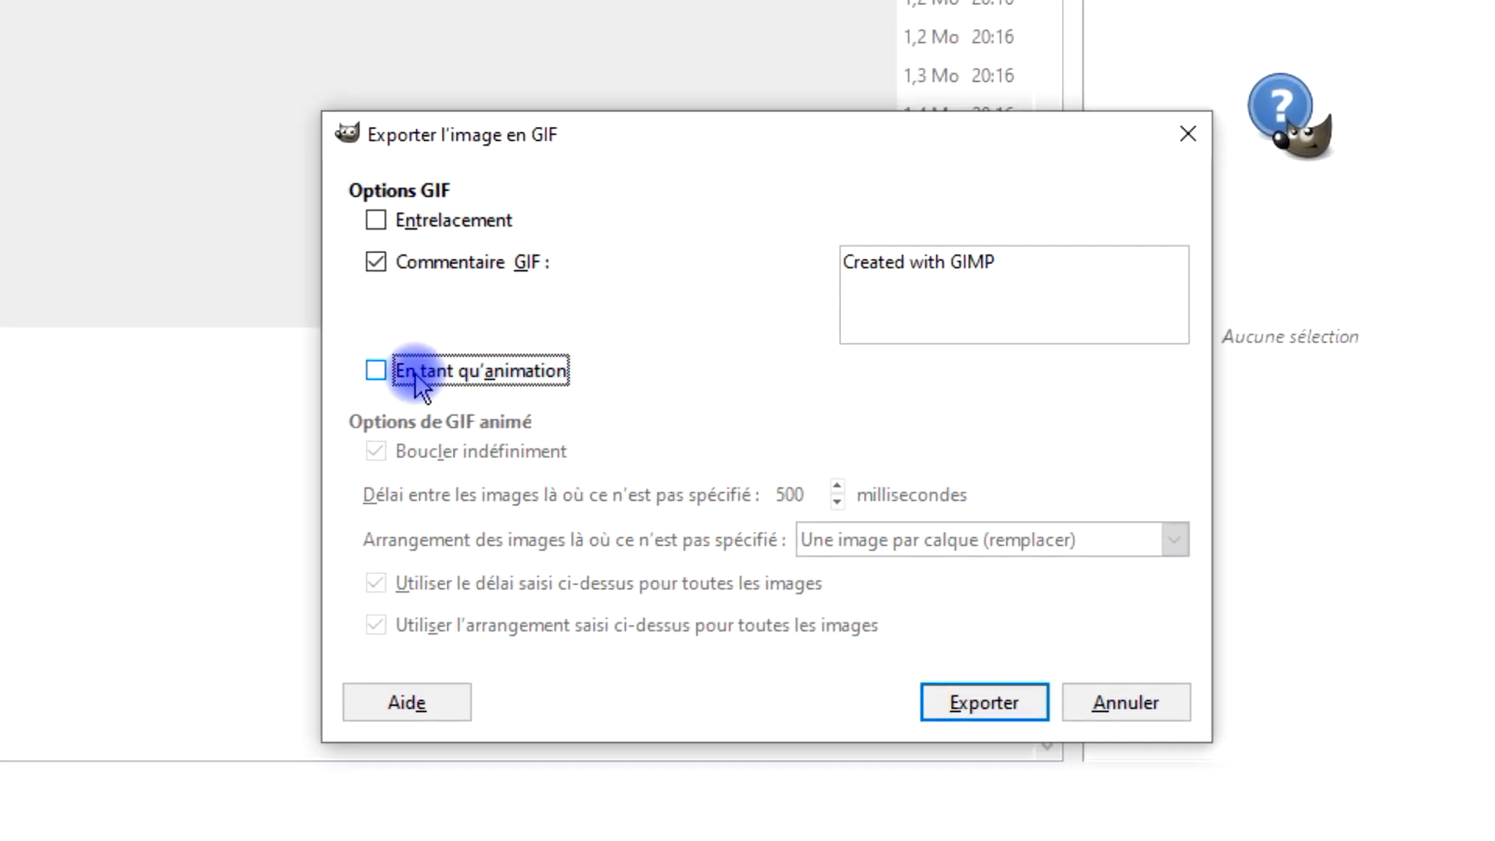
pyautogui.click(417, 376)
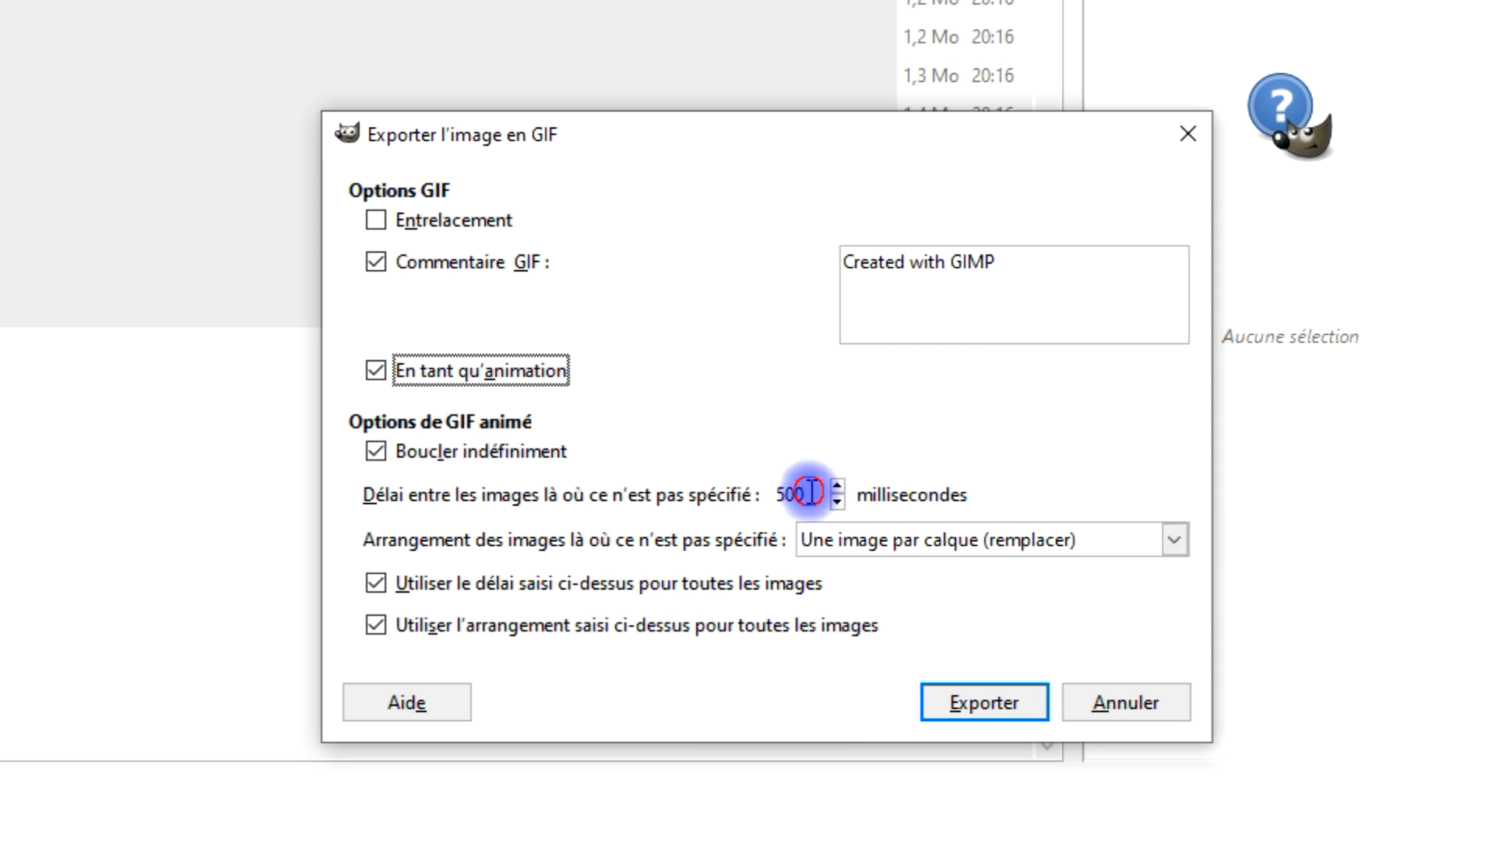
pyautogui.moveTo(810, 492); pyautogui.dragTo(654, 490)
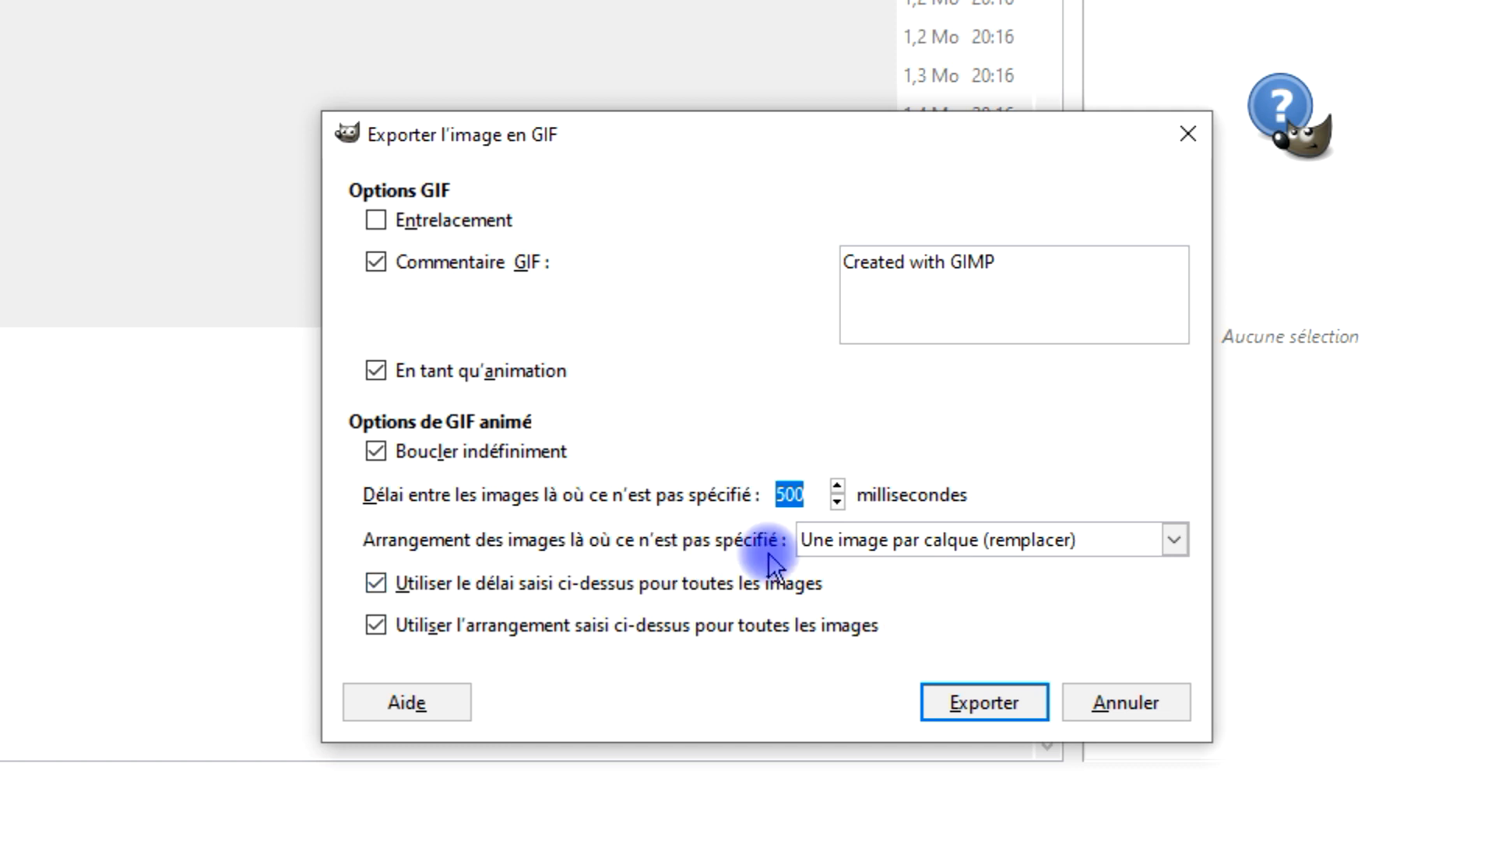
pyautogui.click(898, 554)
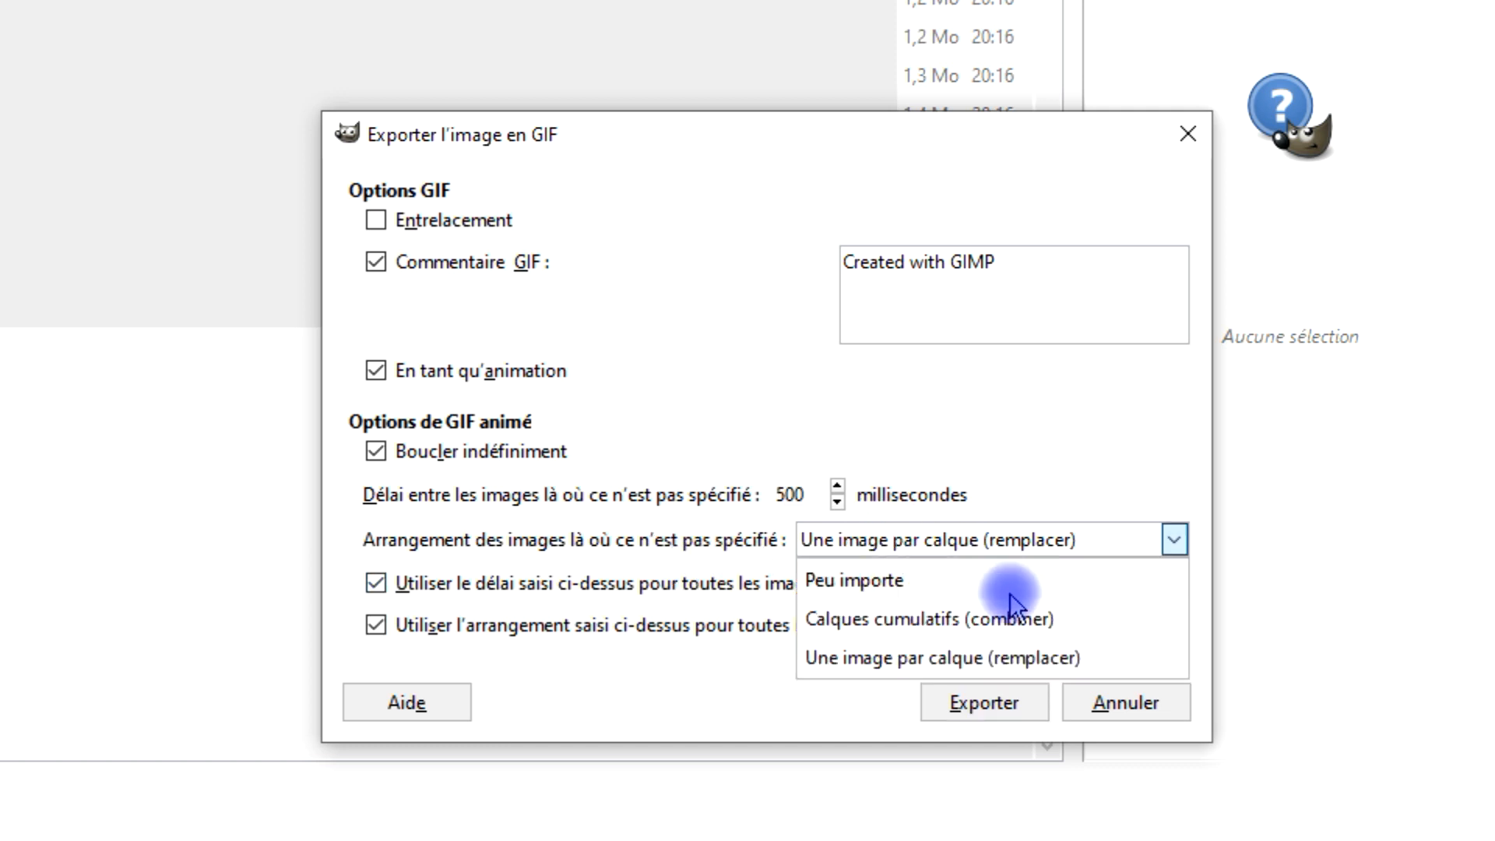
pyautogui.click(1016, 660)
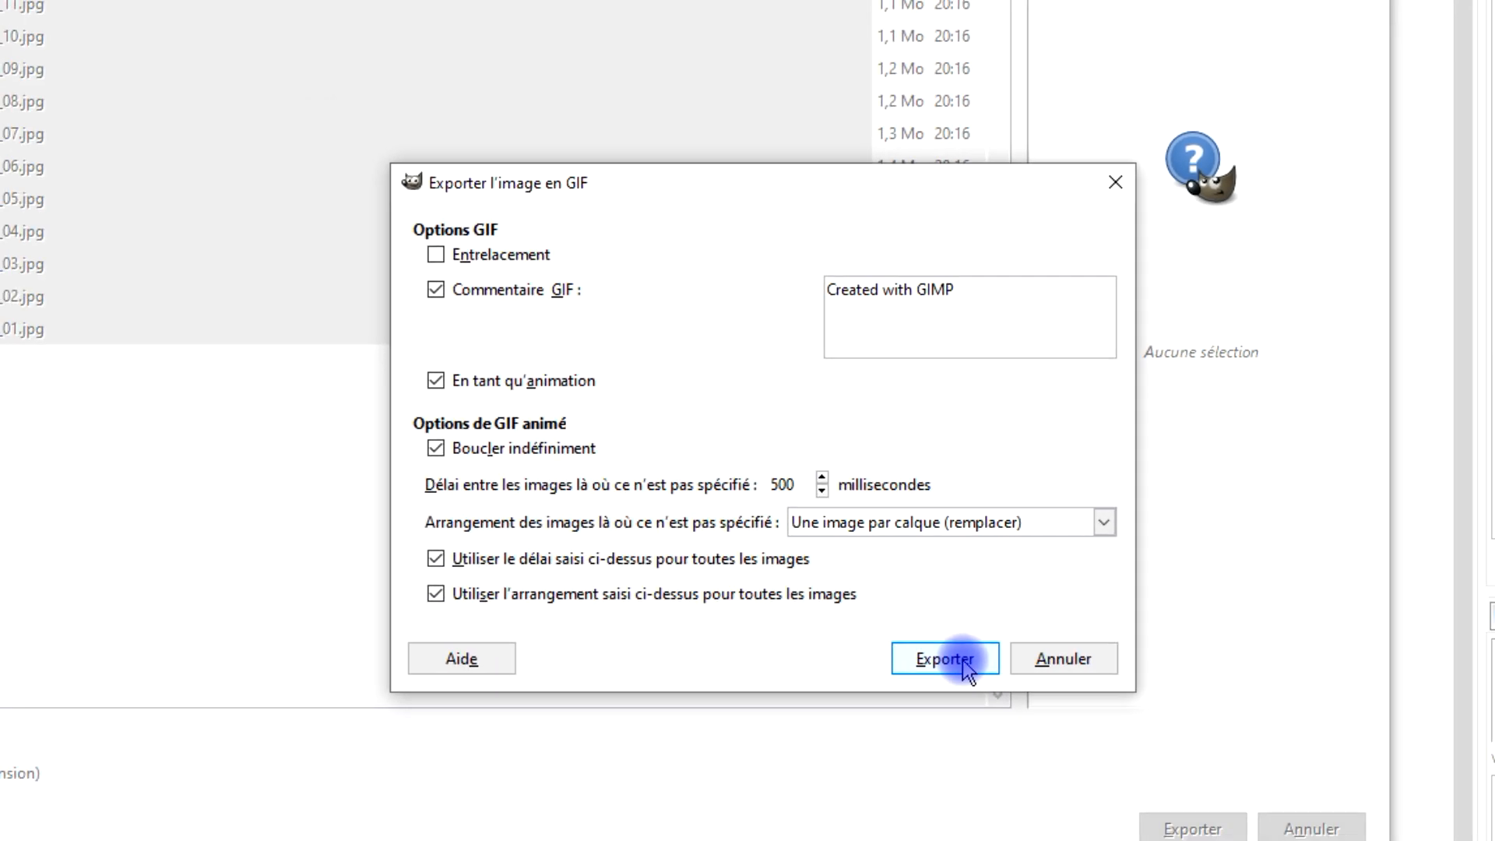
pyautogui.click(958, 663)
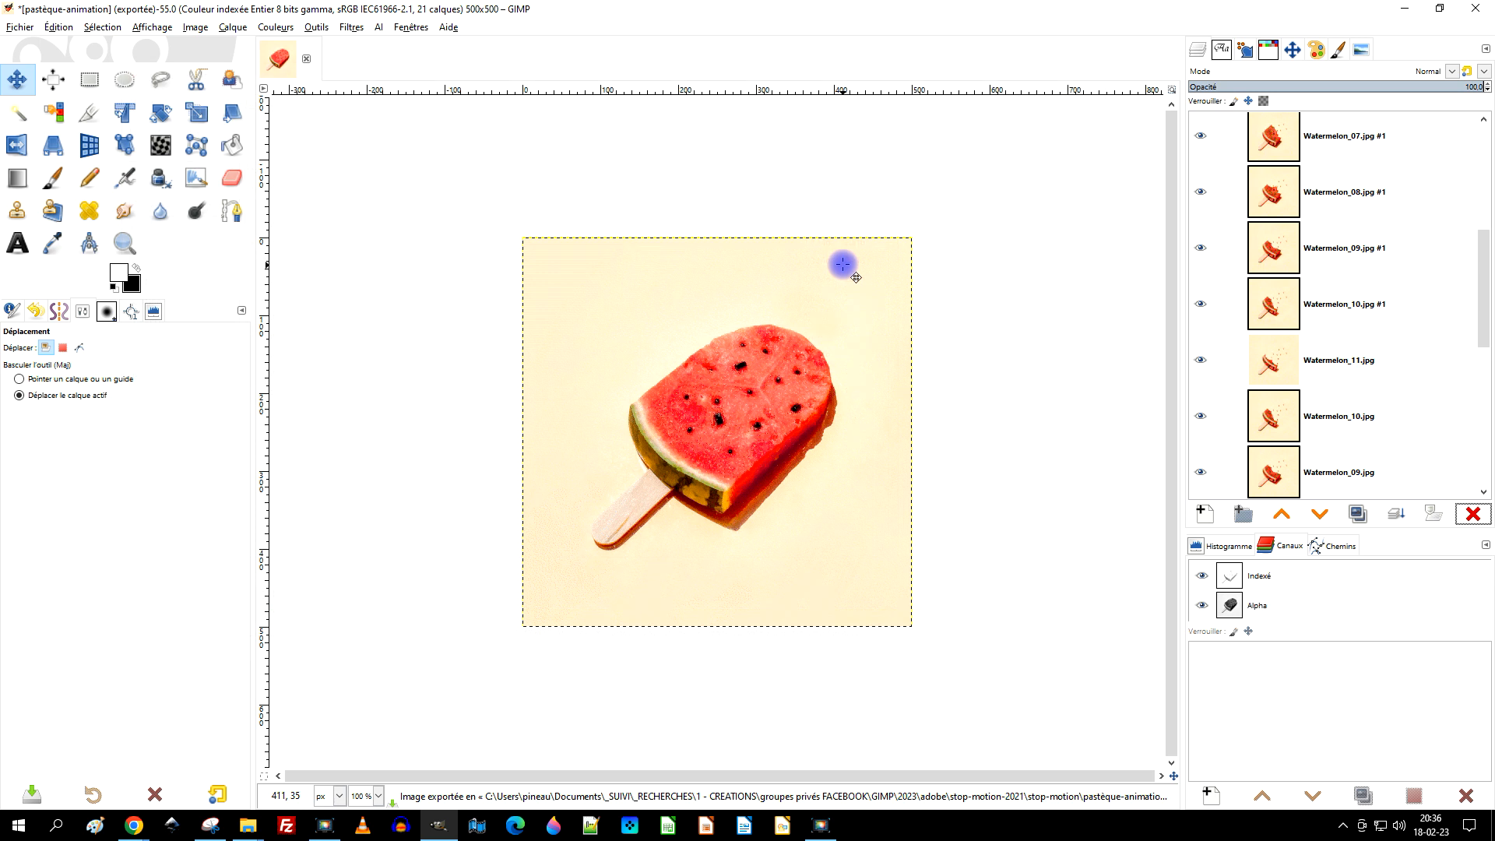
# Switch to the stop-motion folder in File Explorer and open pastèque-animation.gif to watch the animation.
pyautogui.click(1408, 19)
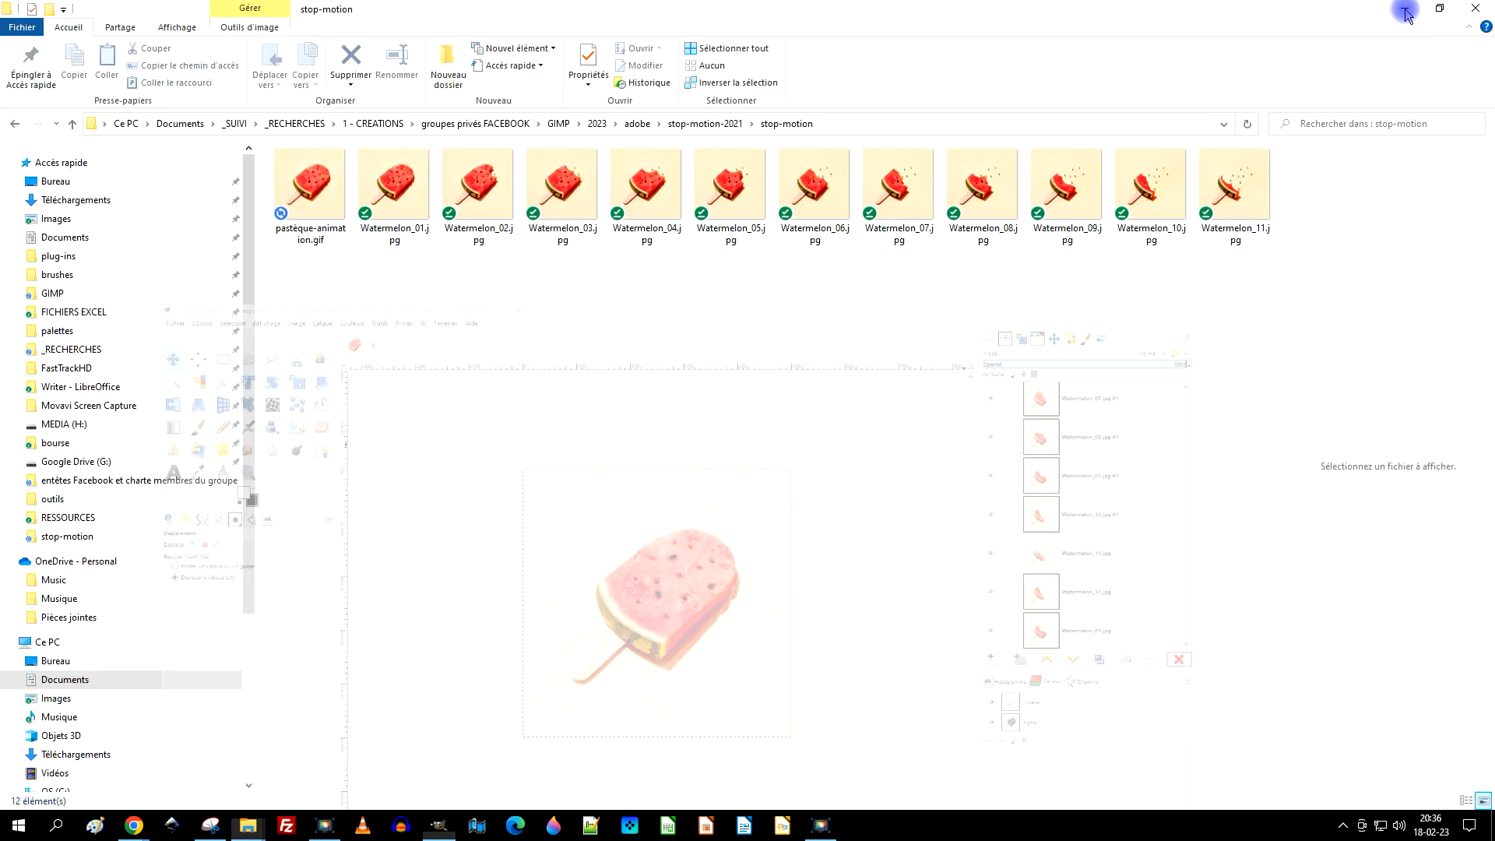
pyautogui.click(298, 217)
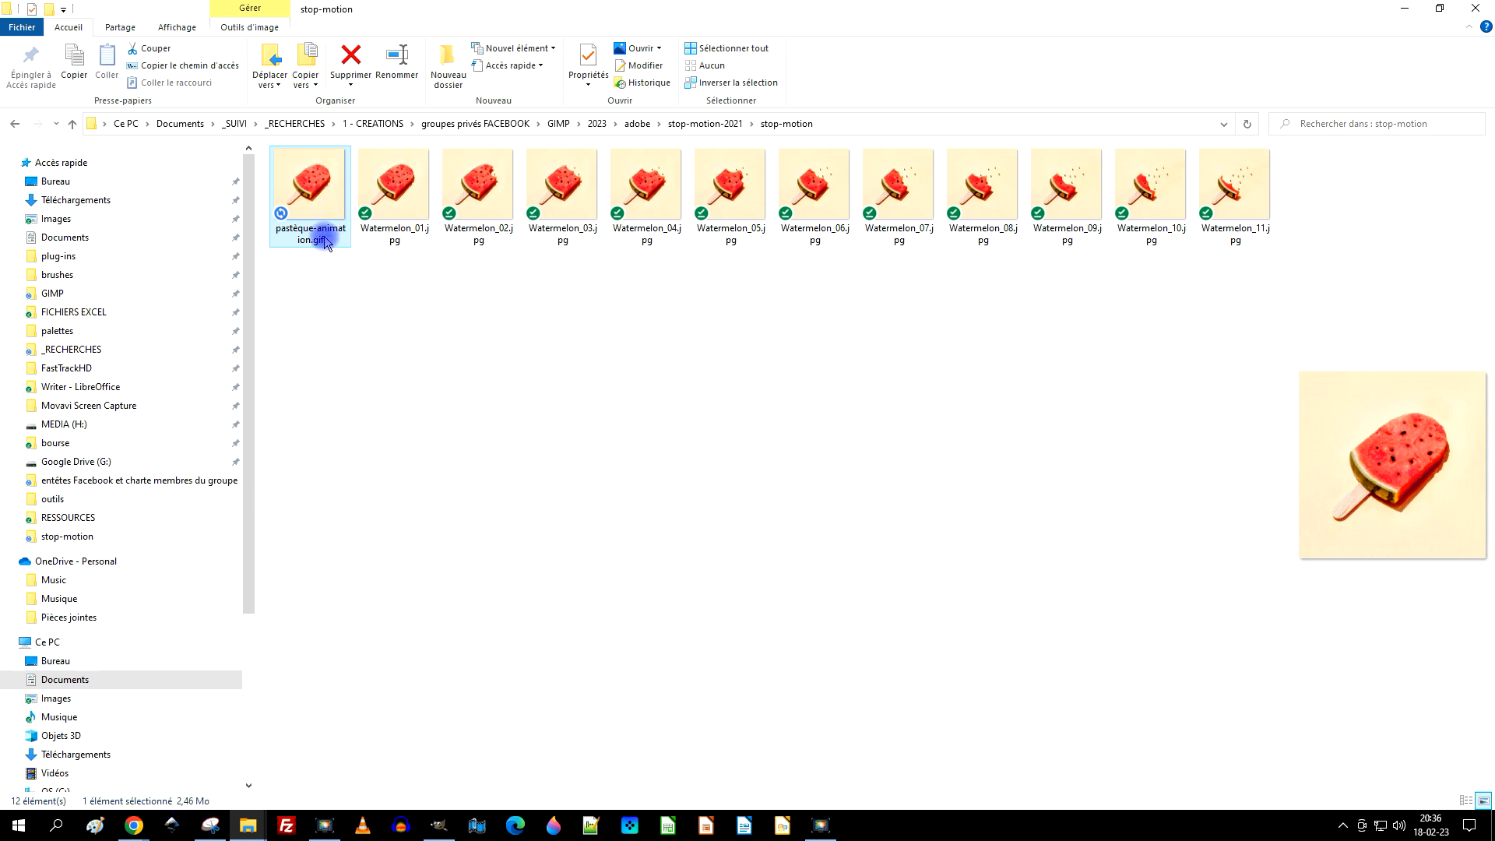
pyautogui.doubleClick(318, 210)
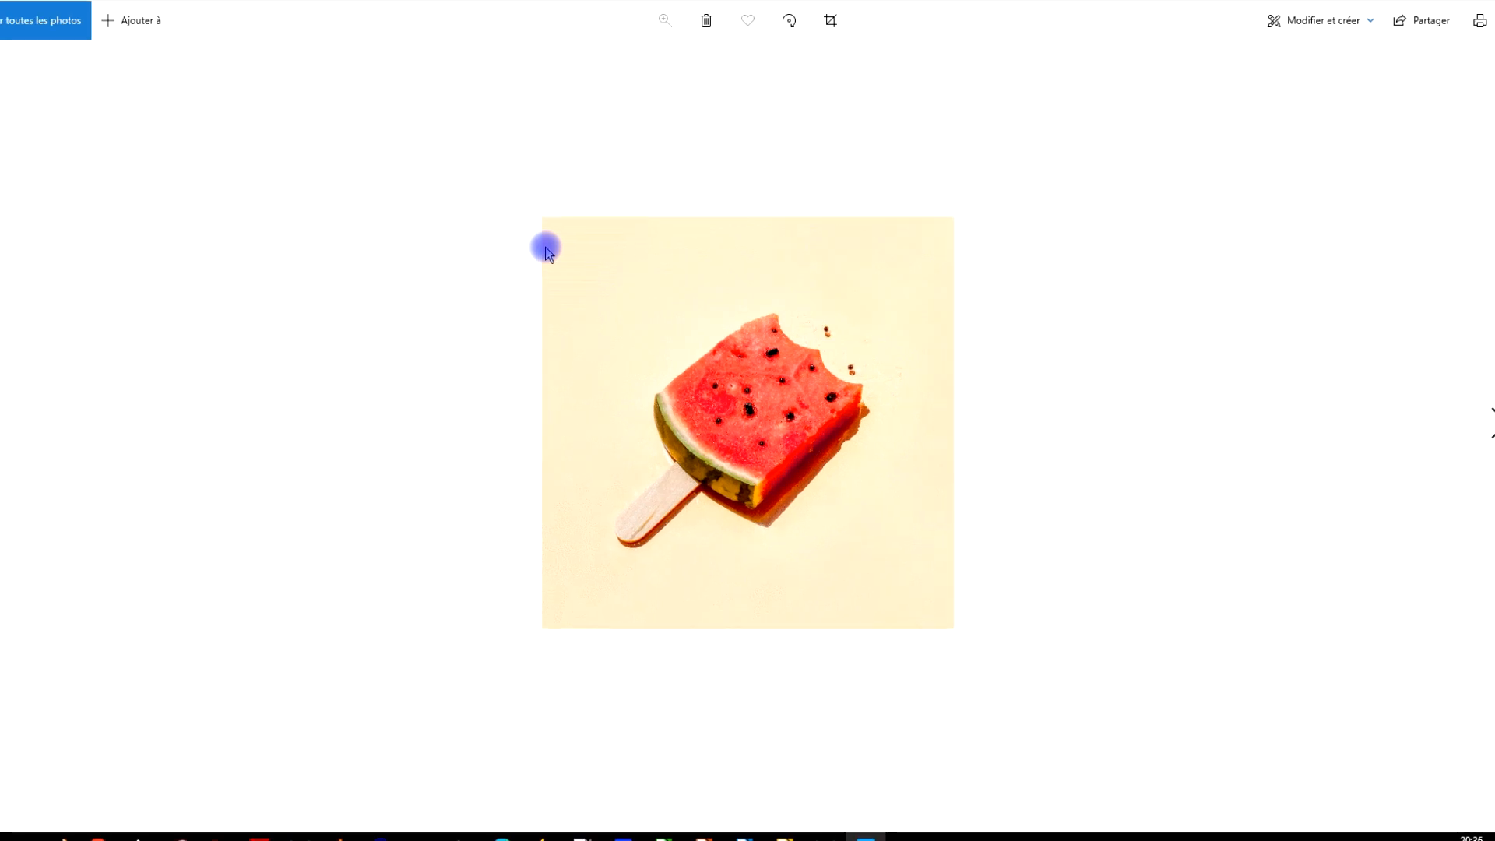